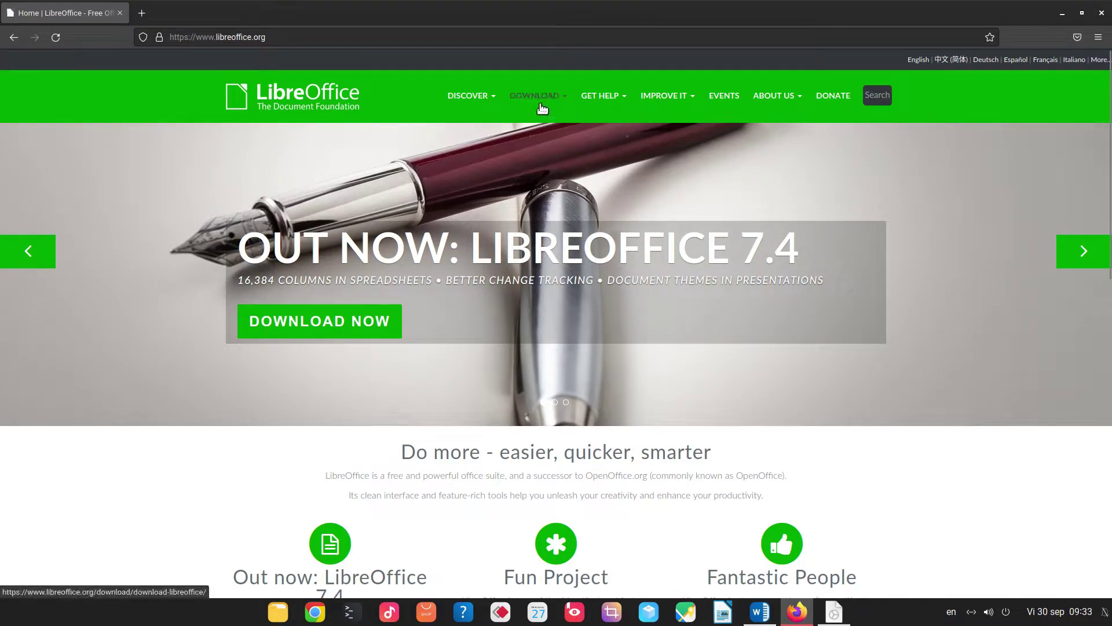
Step: Go from the LibreOffice download page to the Development versions page
{"action": "mouse_move", "coordinate": [534, 97]}
{"action": "left_click", "coordinate": [535, 133]}
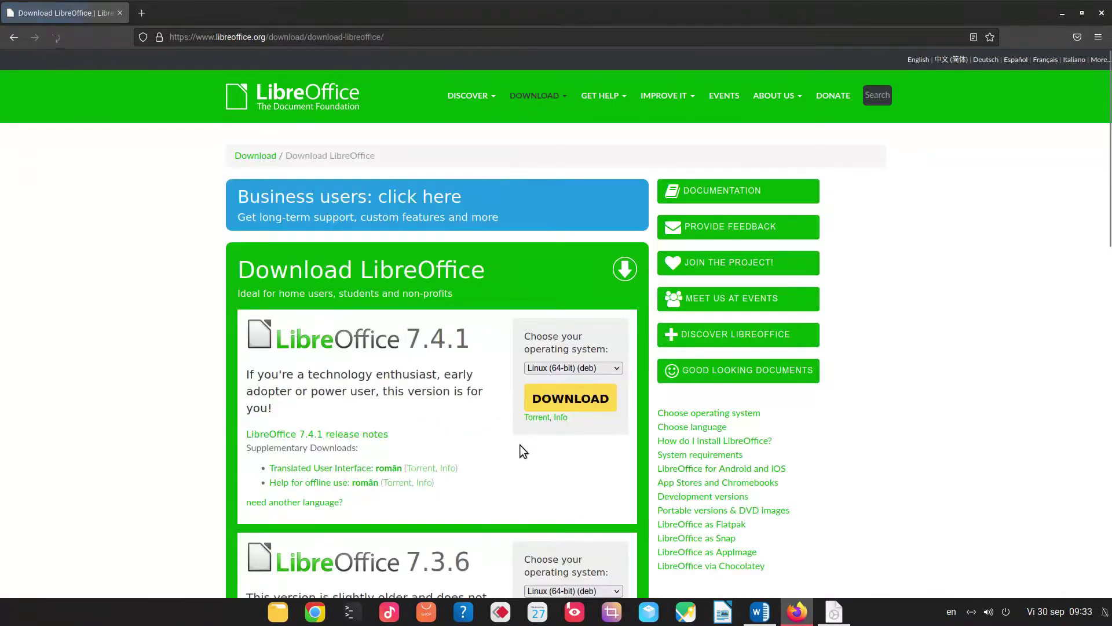
{"action": "mouse_move", "coordinate": [537, 107]}
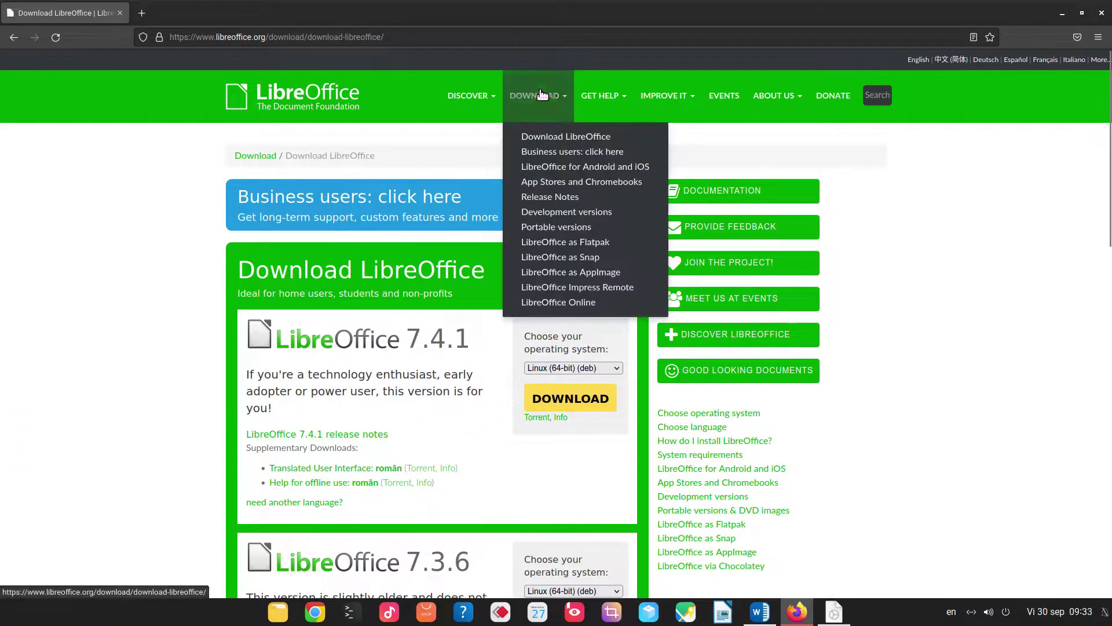
{"action": "left_click", "coordinate": [551, 214]}
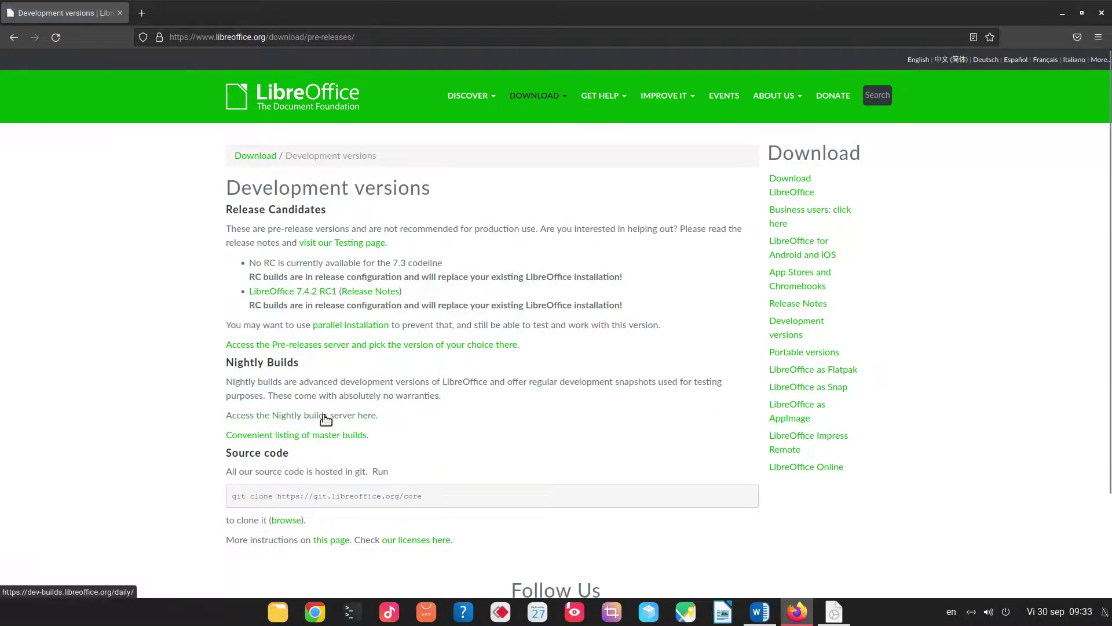
Step: Open the nightly builds server listing, enter the master/ folder, and close Firefox
{"action": "left_click", "coordinate": [325, 416]}
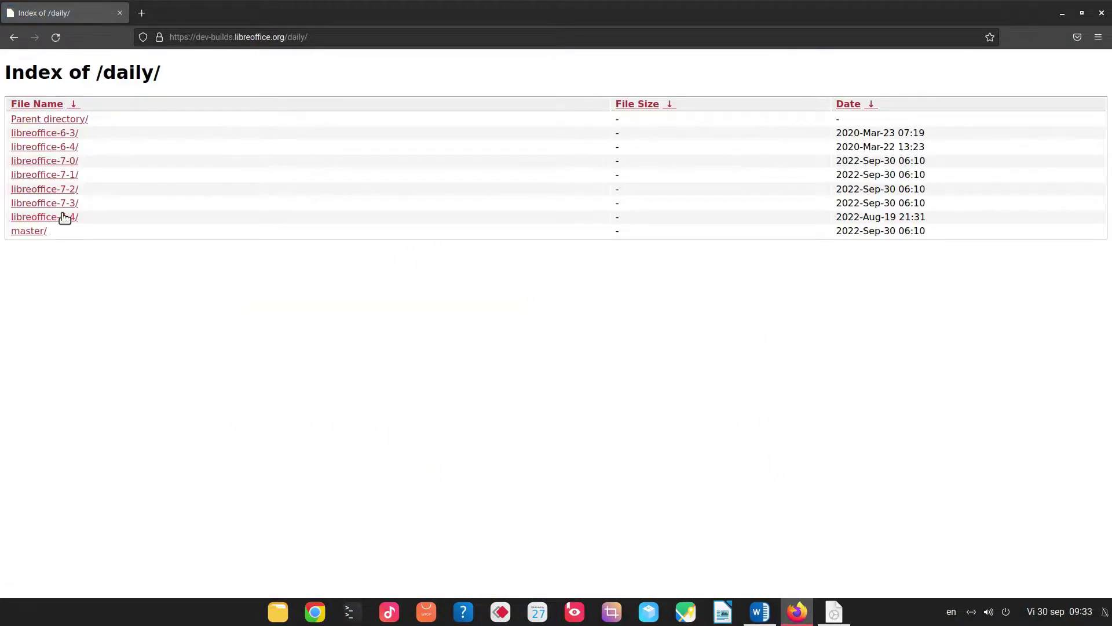
{"action": "left_click", "coordinate": [36, 232]}
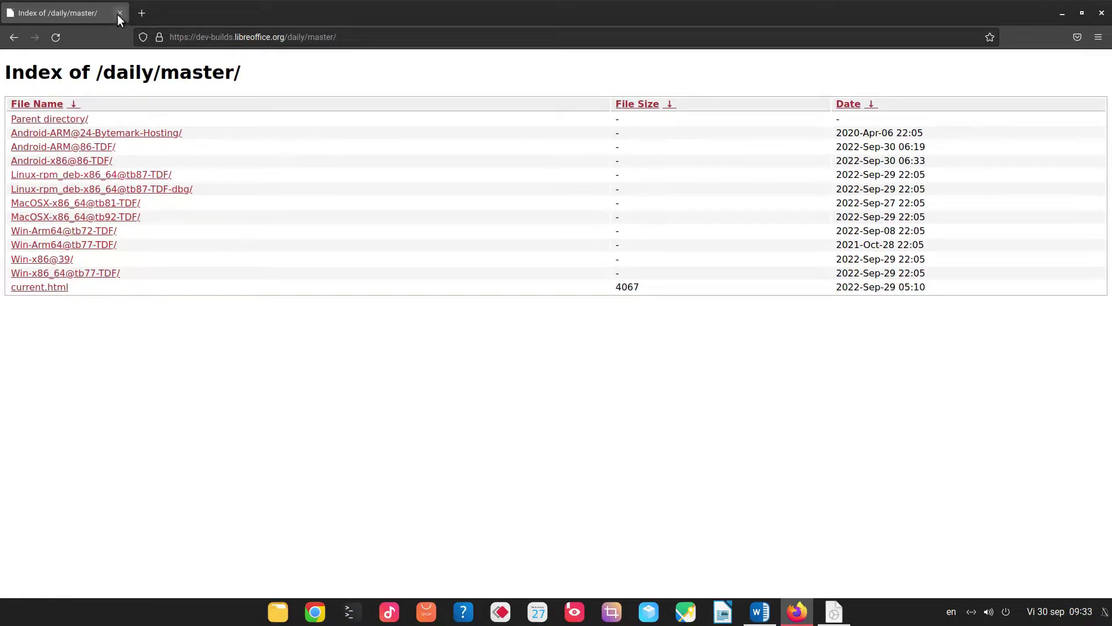
{"action": "left_click", "coordinate": [1102, 13]}
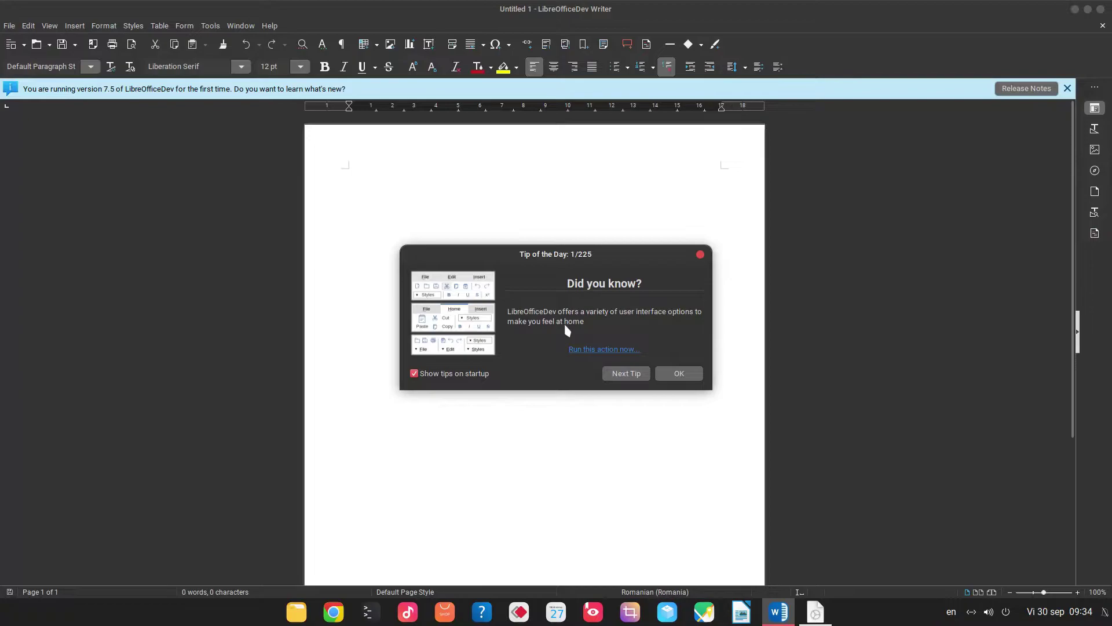
Step: Use 'Run this action now...' in Tip of the Day to open the interface chooser
{"action": "left_click", "coordinate": [584, 350]}
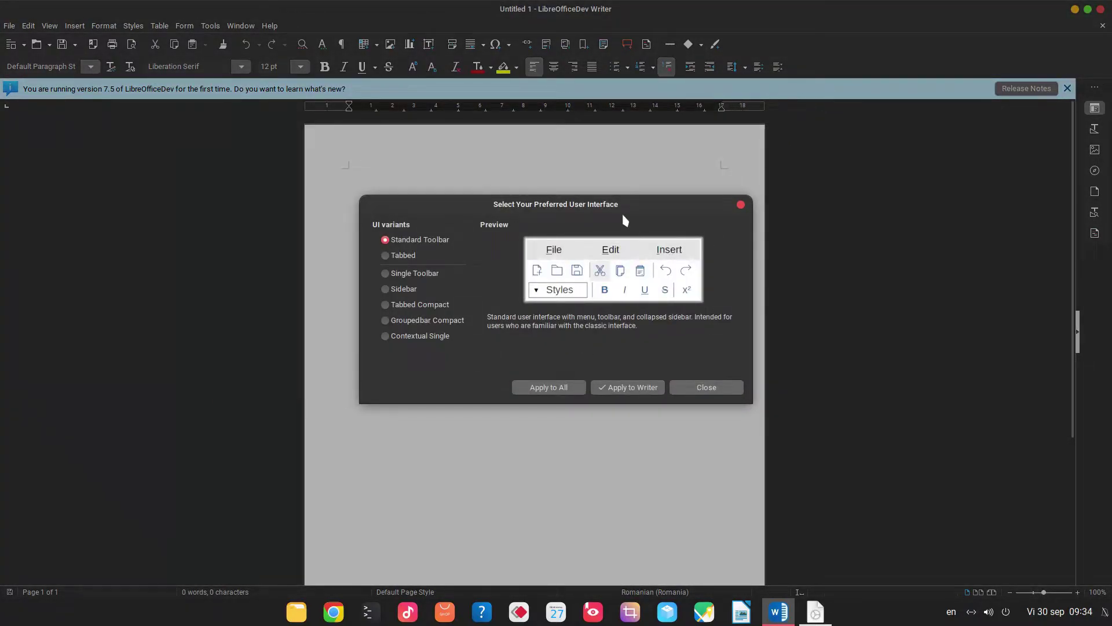
Step: Apply Tabbed, then Standard Toolbar, then Tabbed again to all modules
{"action": "left_click", "coordinate": [410, 256]}
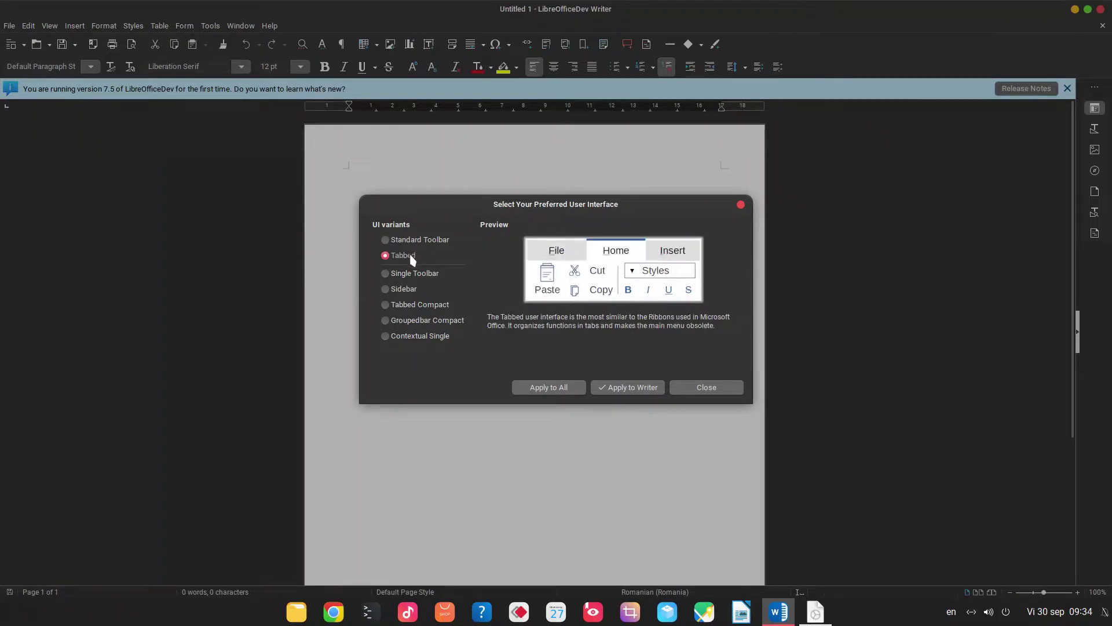
{"action": "left_click", "coordinate": [547, 387]}
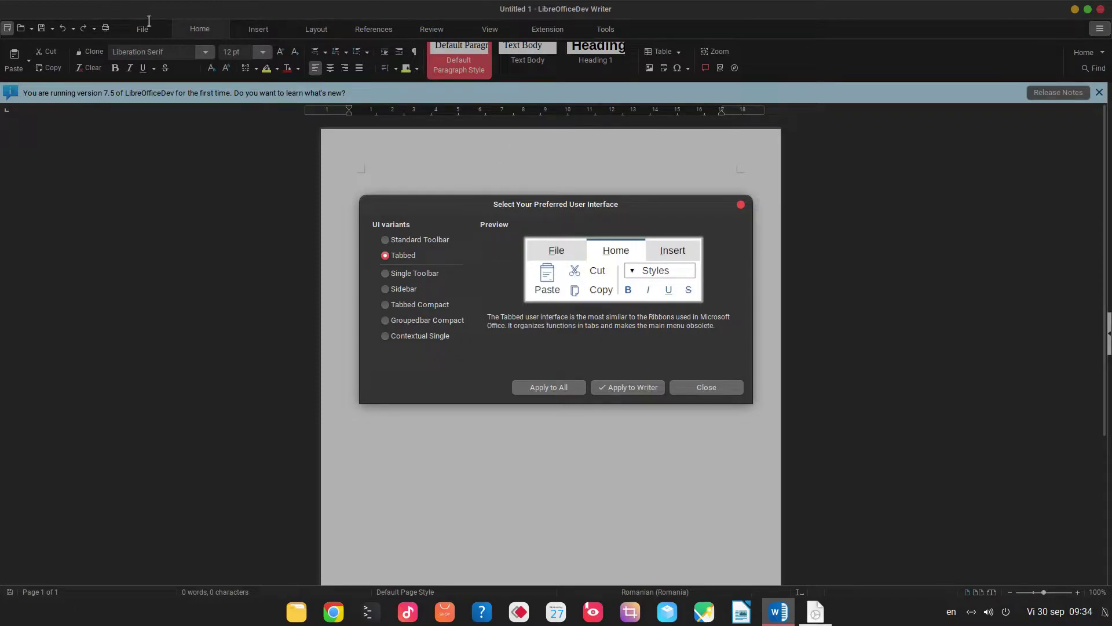
{"action": "left_click", "coordinate": [400, 239]}
{"action": "left_click", "coordinate": [534, 388]}
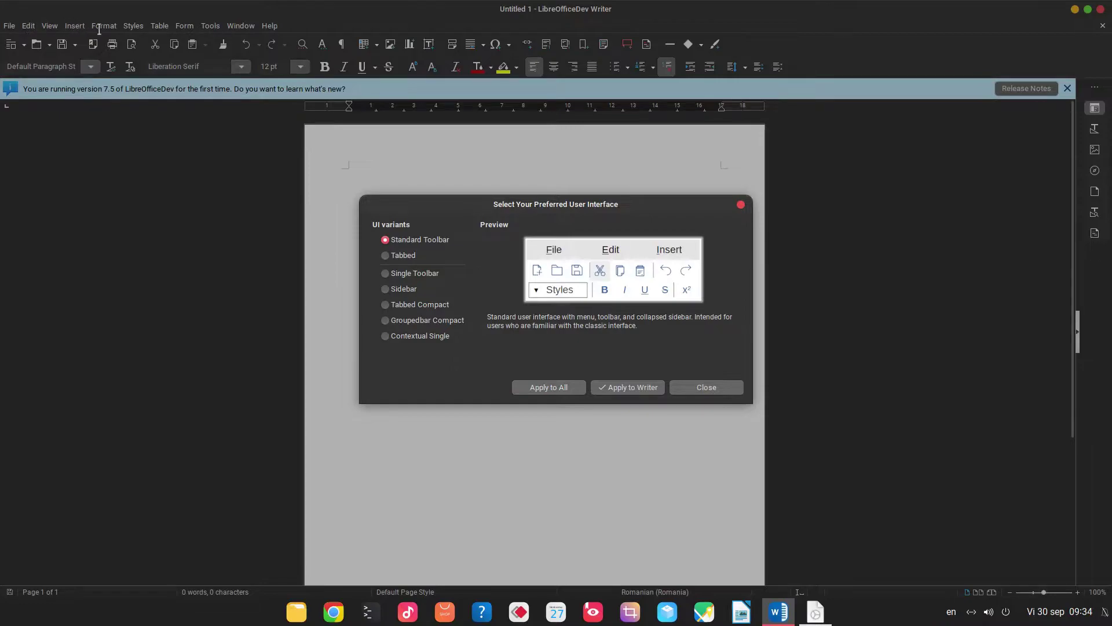
{"action": "left_click", "coordinate": [410, 259]}
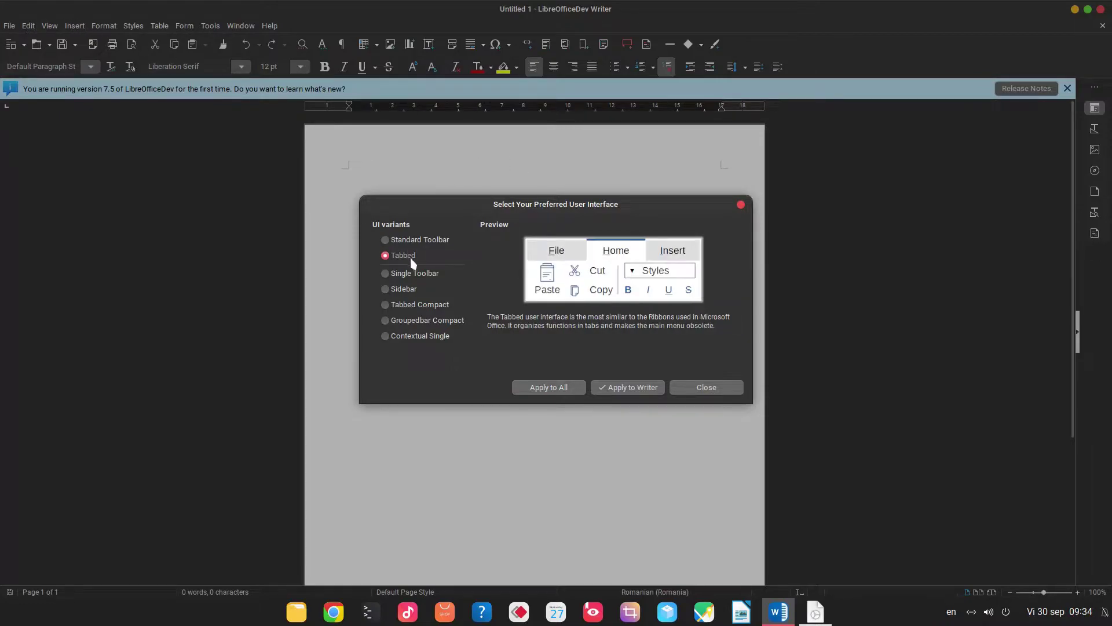
{"action": "left_click", "coordinate": [539, 388]}
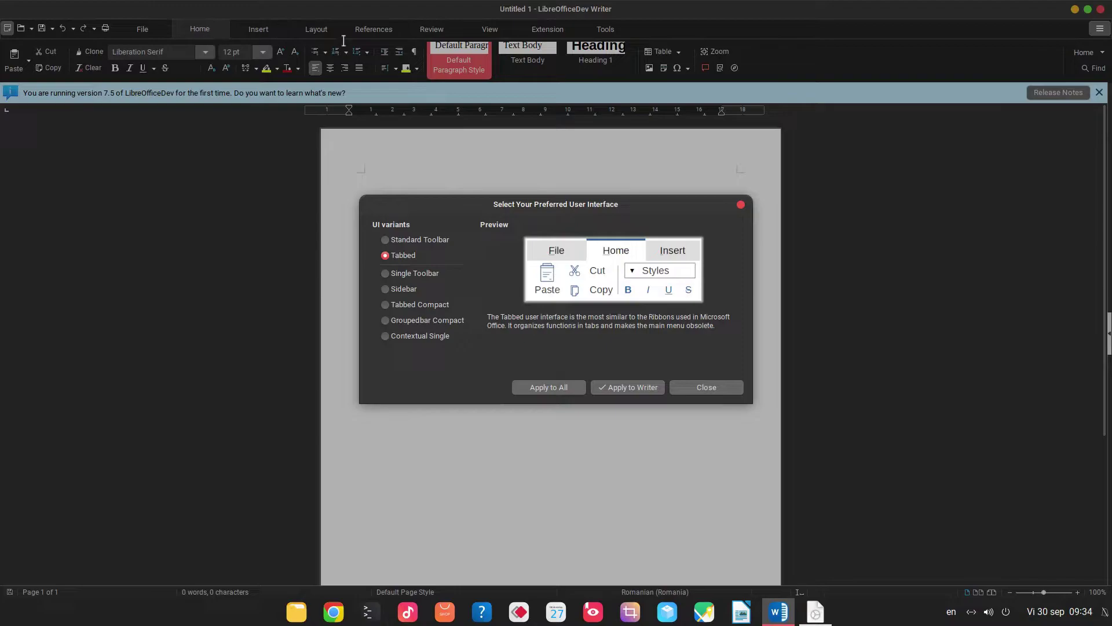
Step: Try Single Toolbar, Sidebar, Tabbed Compact, Groupedbar Compact and Contextual Single in turn
{"action": "left_click", "coordinate": [415, 273]}
{"action": "left_click", "coordinate": [538, 392]}
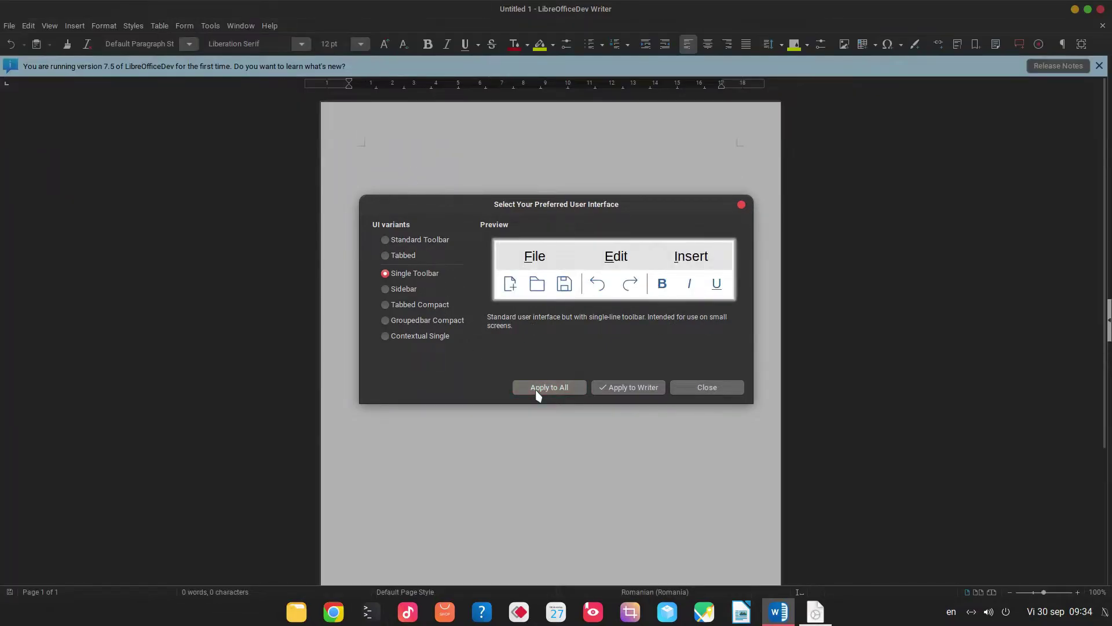
{"action": "left_click", "coordinate": [406, 288]}
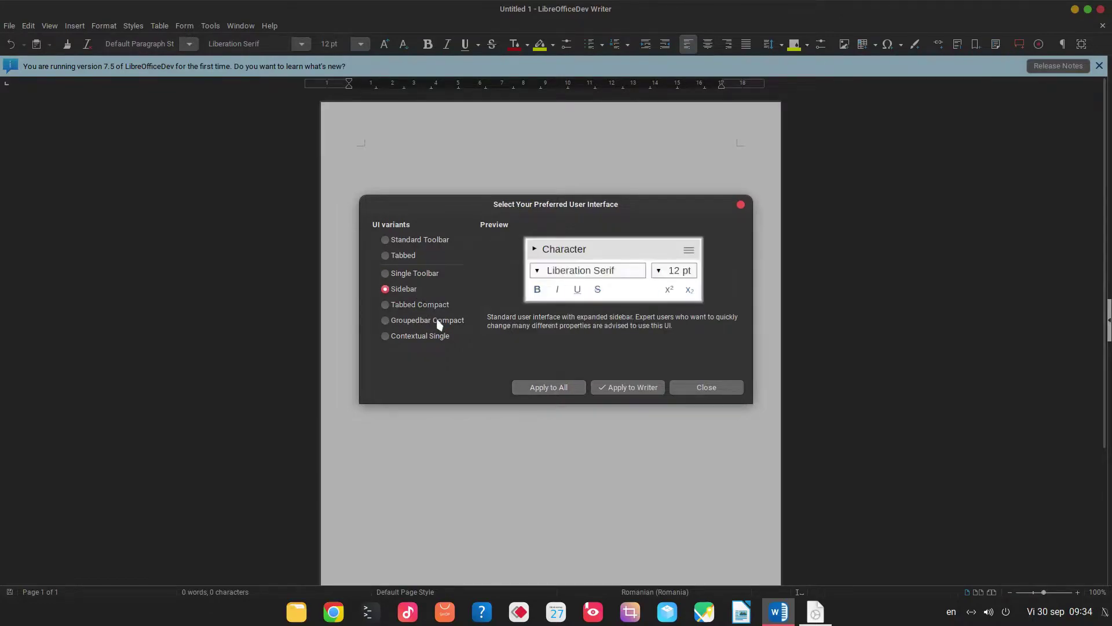
{"action": "left_click", "coordinate": [528, 389]}
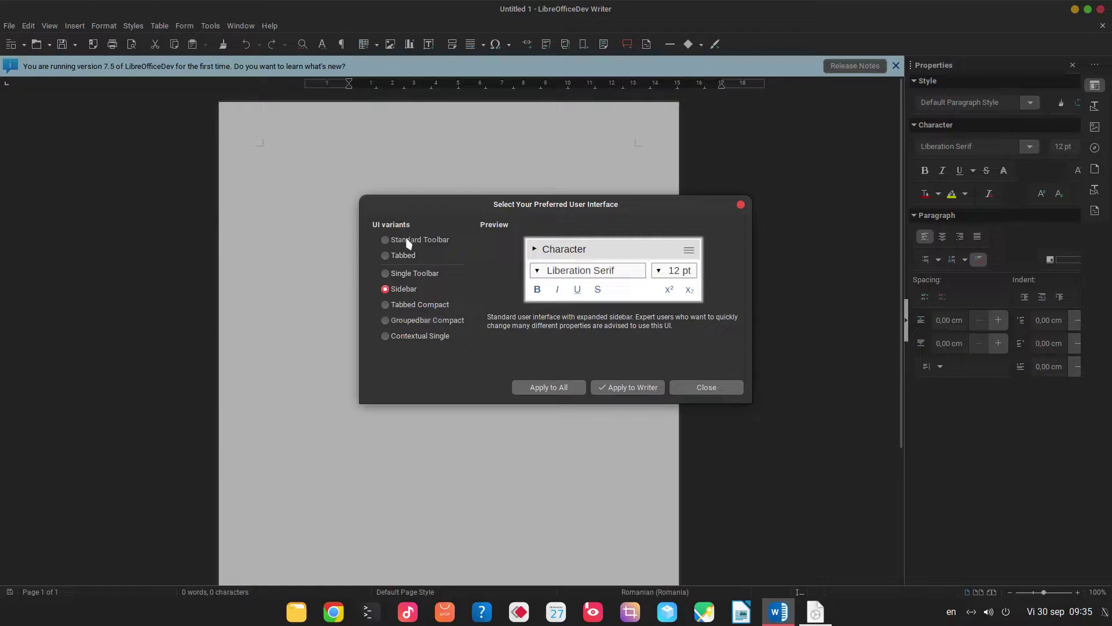
{"action": "left_click", "coordinate": [405, 305]}
{"action": "left_click", "coordinate": [527, 387]}
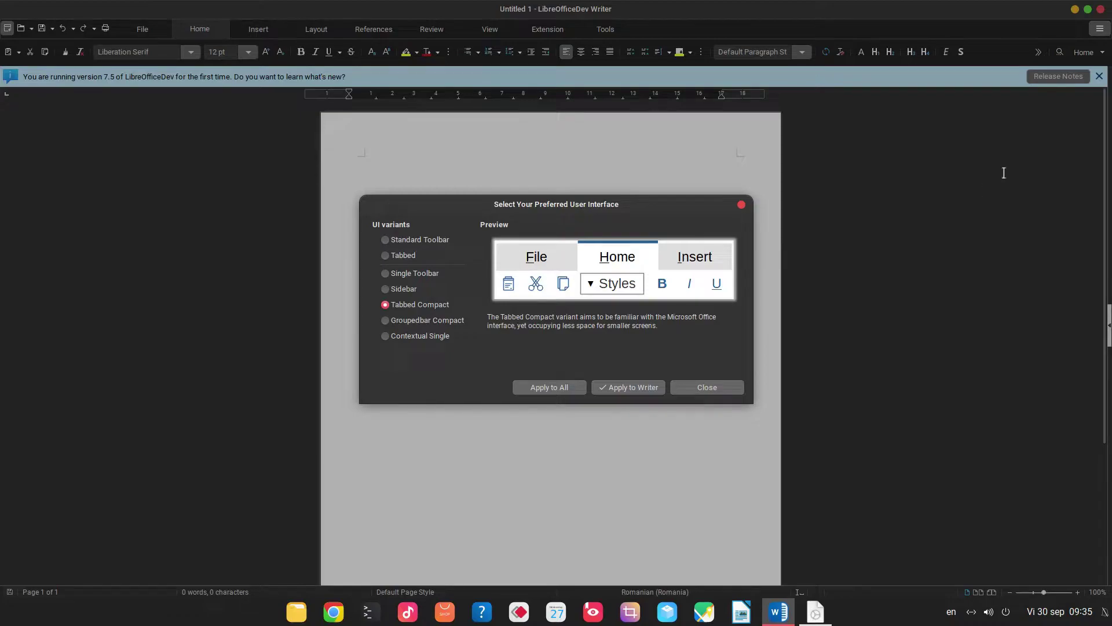
{"action": "left_click", "coordinate": [411, 321]}
{"action": "left_click", "coordinate": [539, 387]}
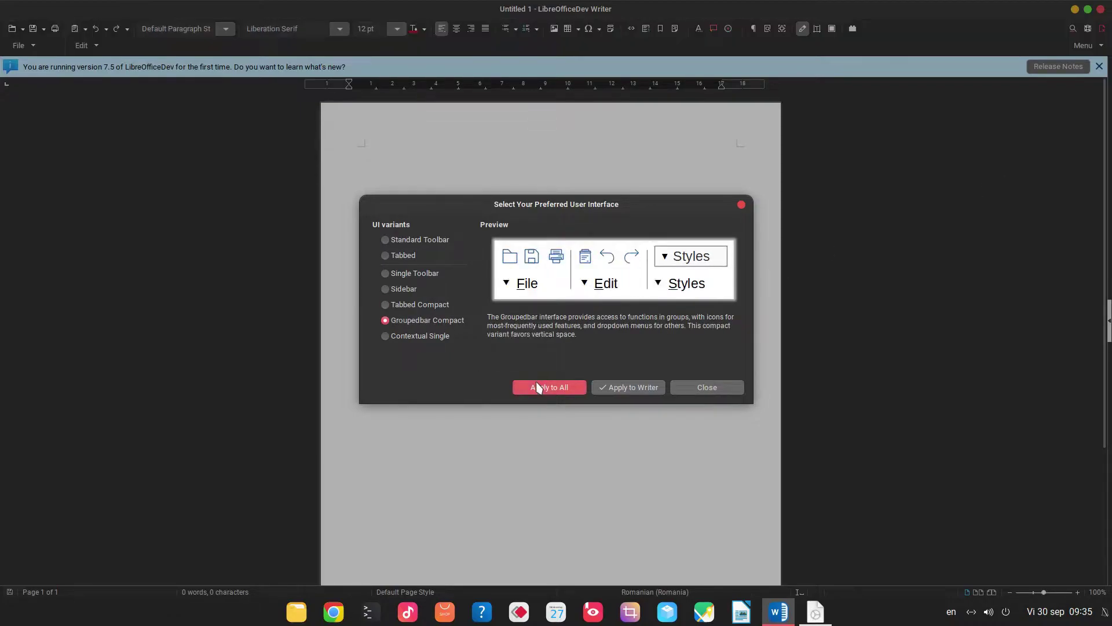
{"action": "left_click", "coordinate": [420, 336]}
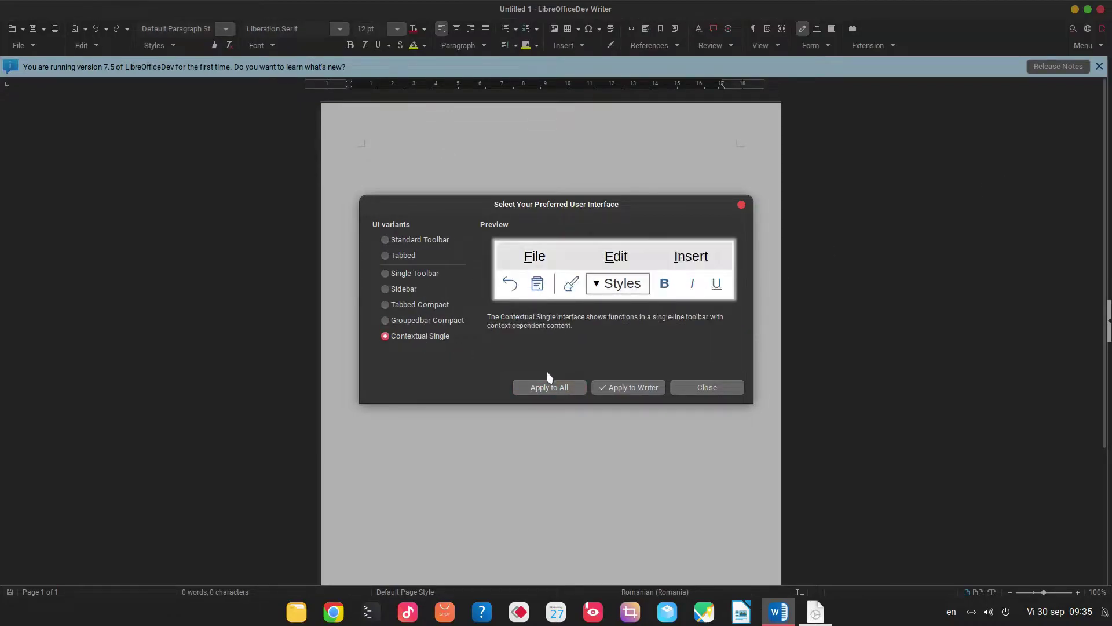
{"action": "left_click", "coordinate": [549, 387]}
Step: Apply Tabbed to all modules and close the interface chooser
{"action": "left_click", "coordinate": [415, 258]}
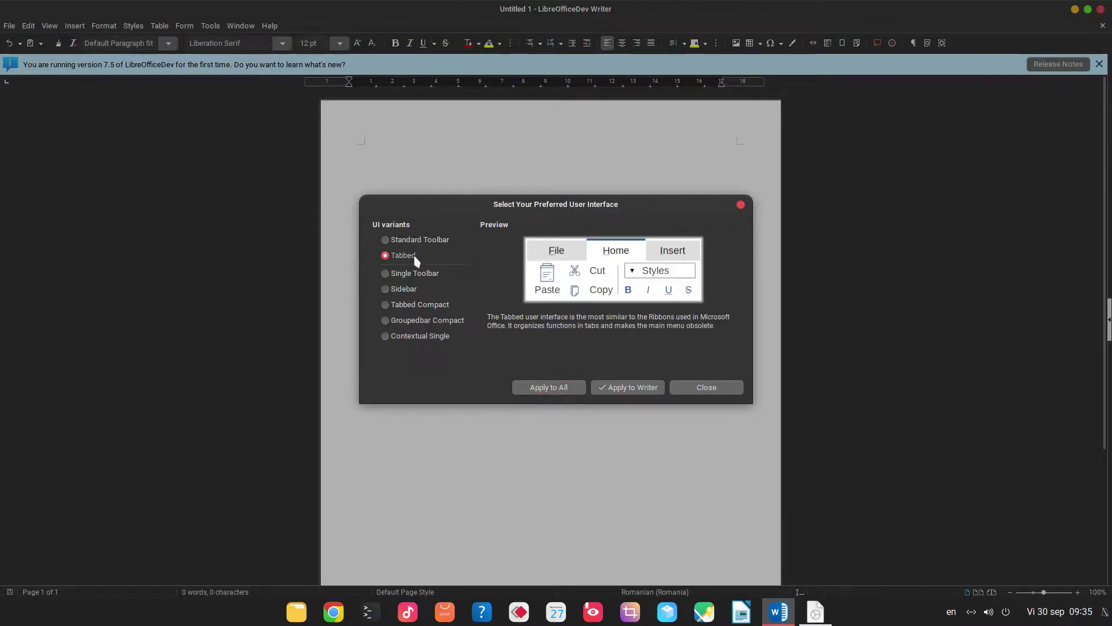
{"action": "left_click", "coordinate": [551, 387]}
{"action": "left_click", "coordinate": [691, 387]}
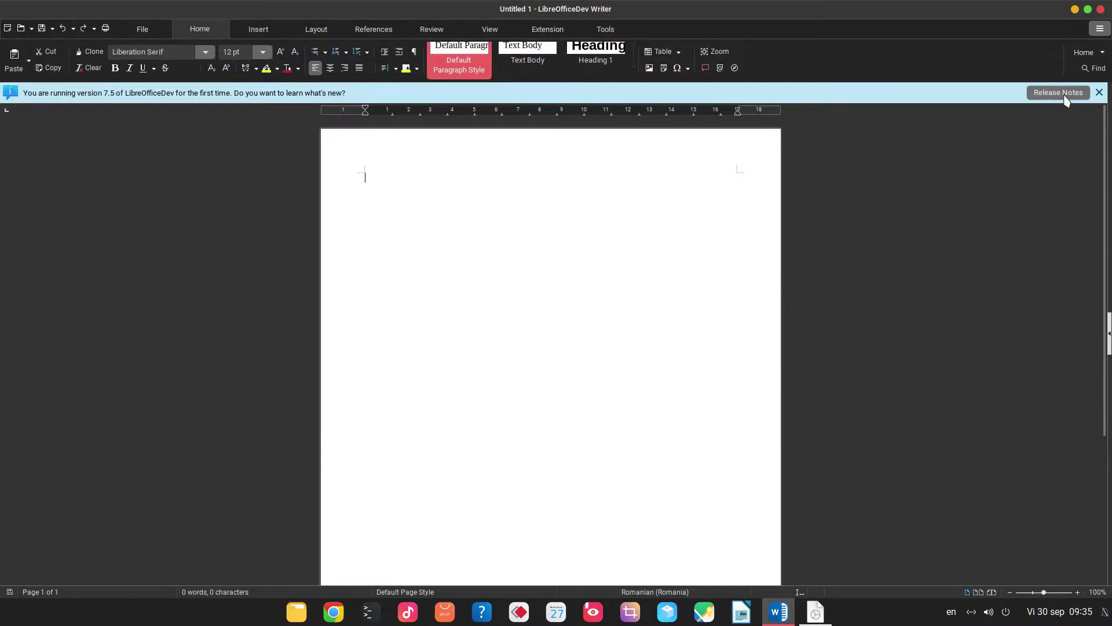
Step: Dismiss the release notes notice and expand 'titl' with F3 into a title and dummy text
{"action": "left_click", "coordinate": [1099, 93]}
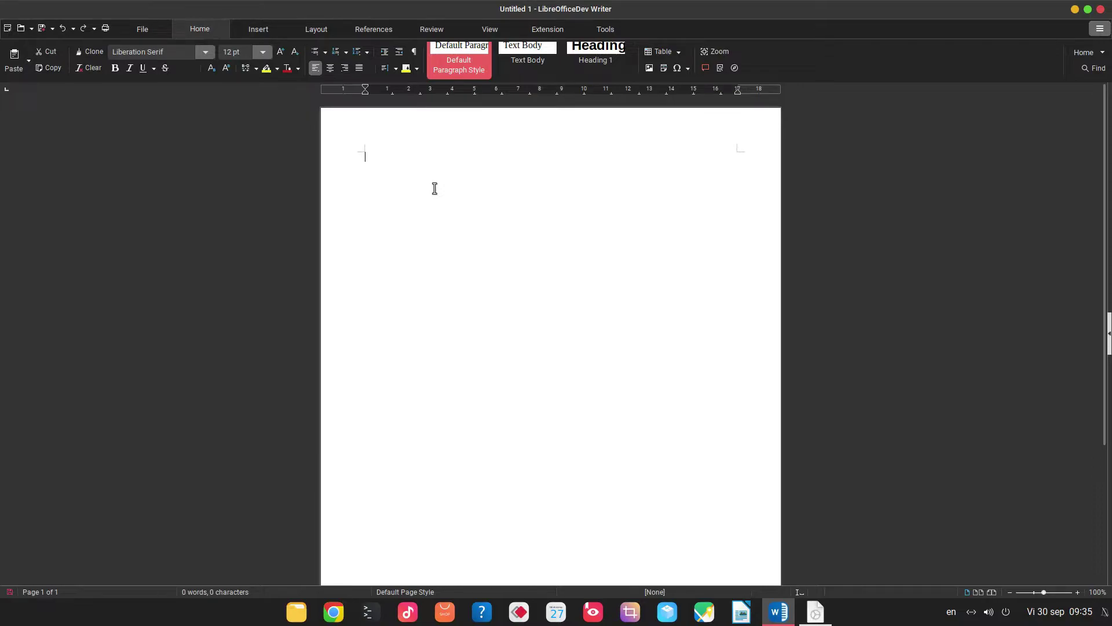
{"action": "type", "text": "title"}
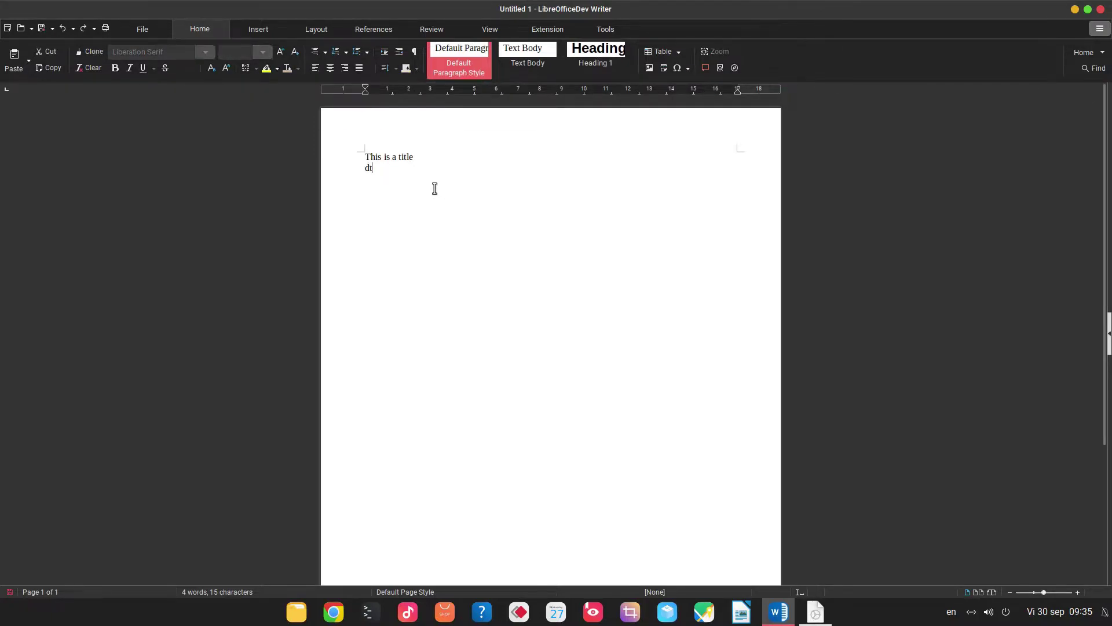
{"action": "key", "text": "F3"}
Step: Style the title as Heading 1 and the body paragraph as Text Body
{"action": "left_click", "coordinate": [380, 157]}
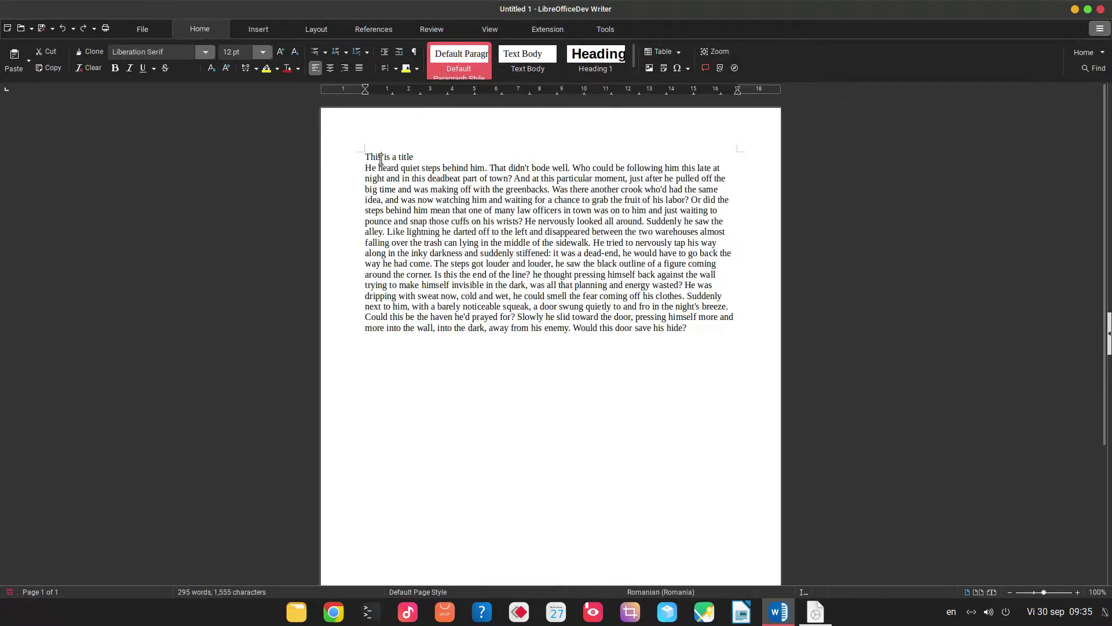
{"action": "left_click", "coordinate": [585, 65]}
{"action": "left_click", "coordinate": [454, 198]}
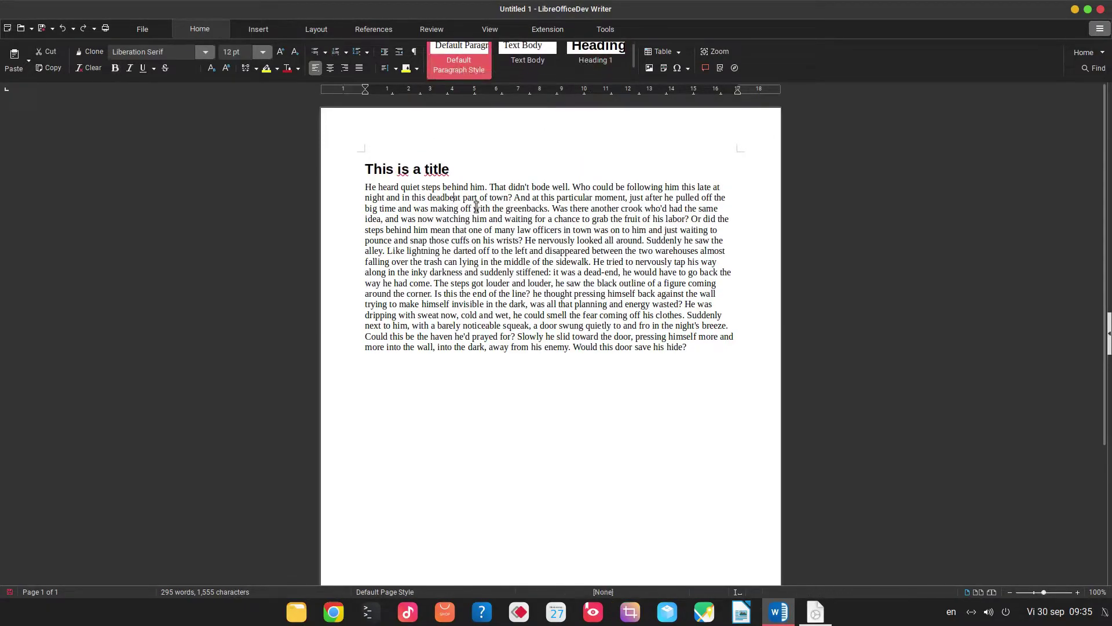
{"action": "left_click", "coordinate": [523, 56]}
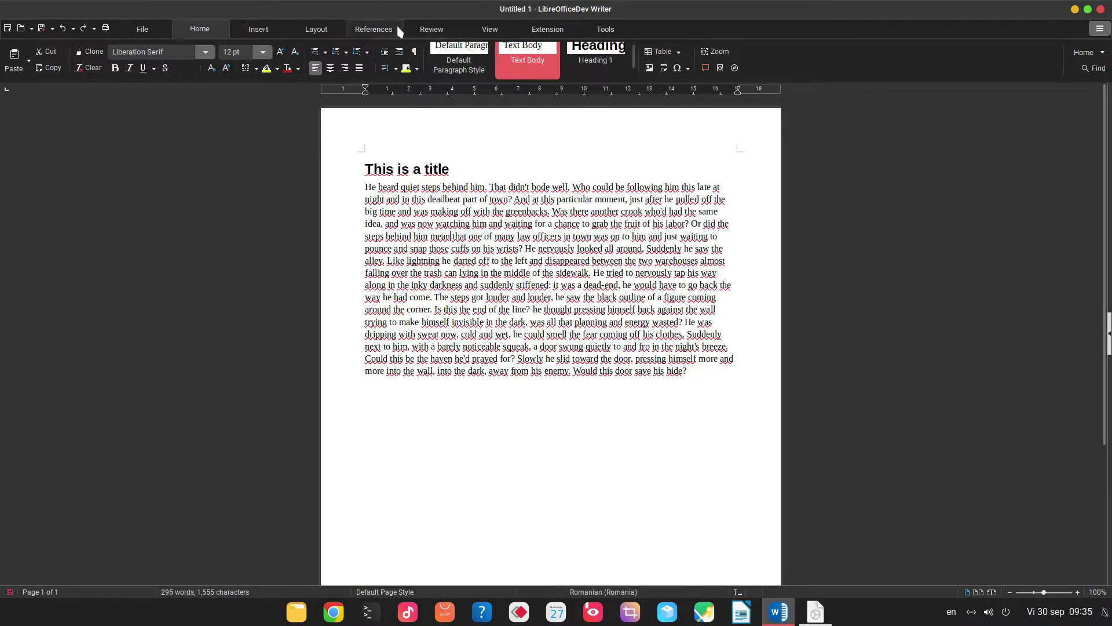
Step: Turn off Auto Spellcheck on the Review tab and return to Home
{"action": "left_click", "coordinate": [431, 30]}
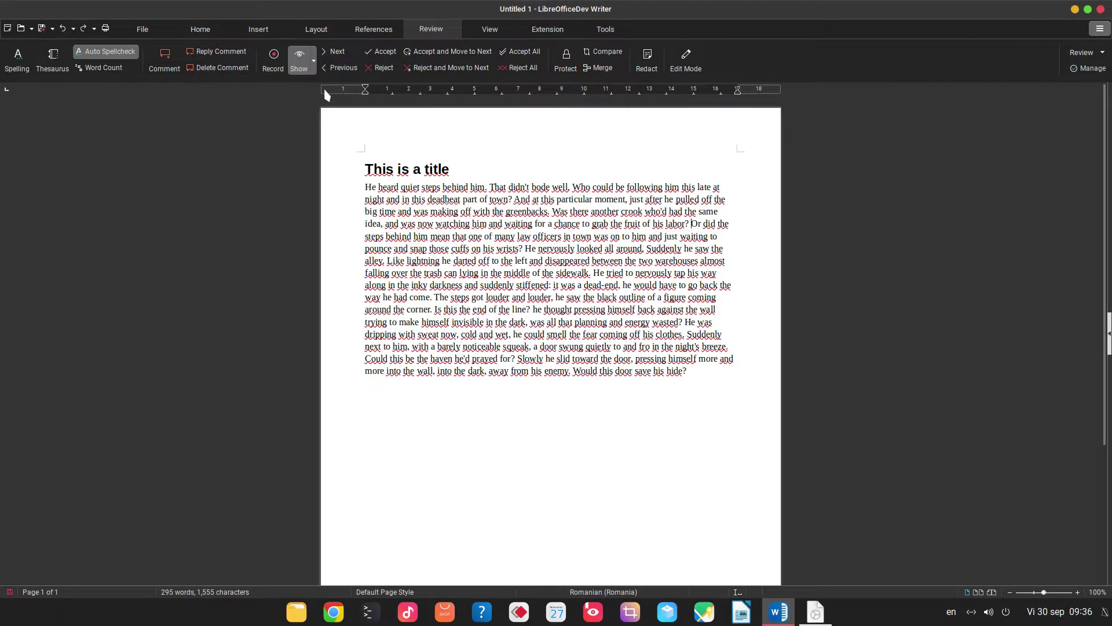
{"action": "left_click", "coordinate": [102, 52]}
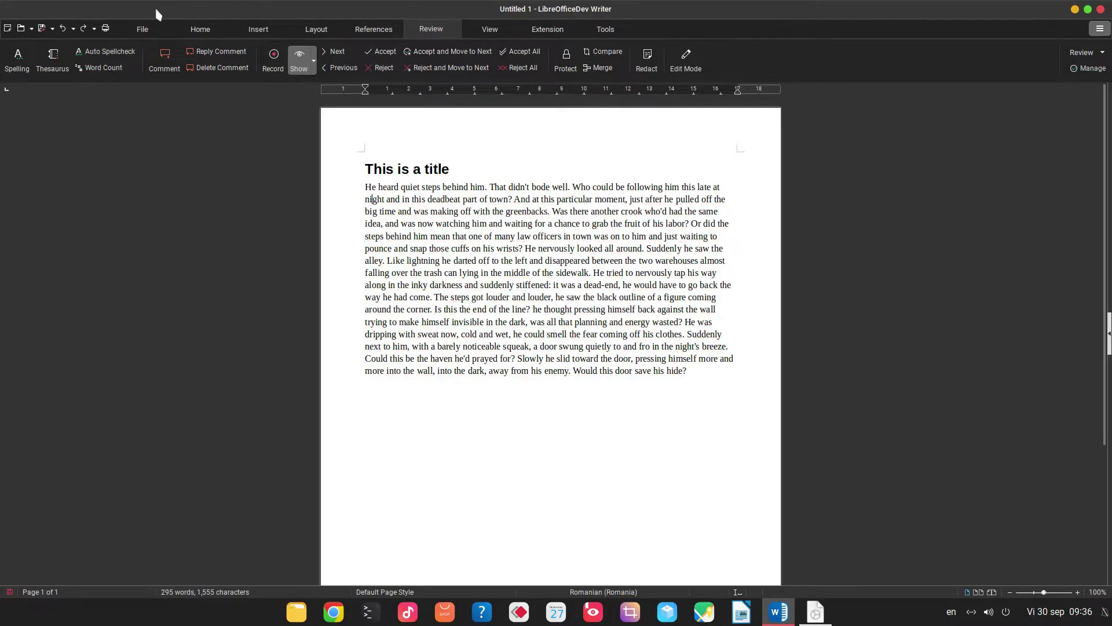
{"action": "left_click", "coordinate": [217, 36]}
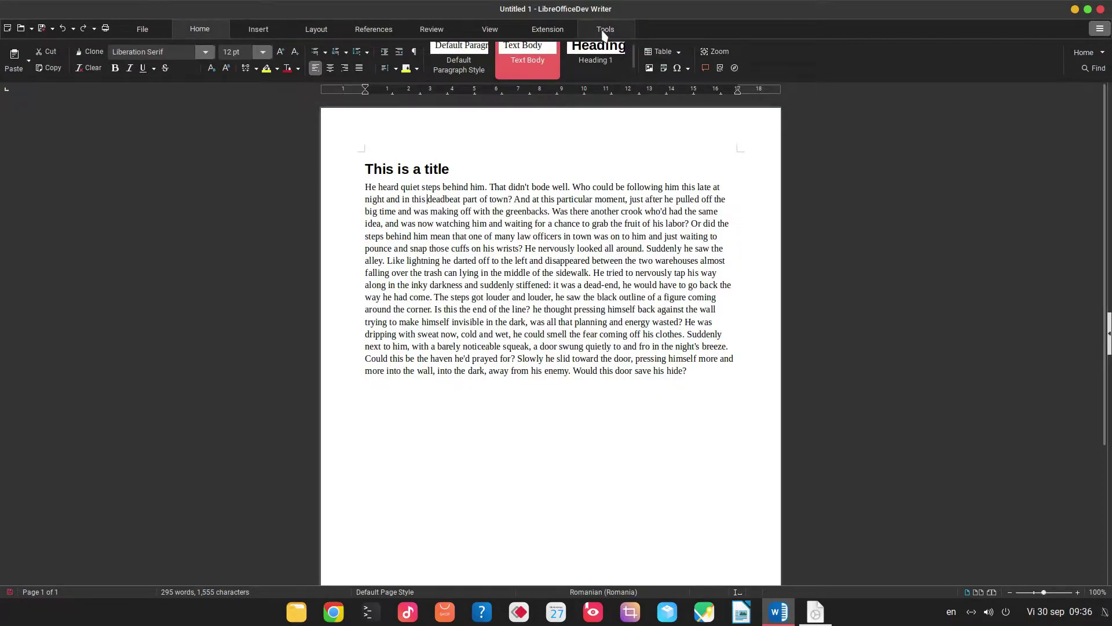
Step: In Options > View, apply the Sifr (dark) icon theme
{"action": "left_click", "coordinate": [1100, 29]}
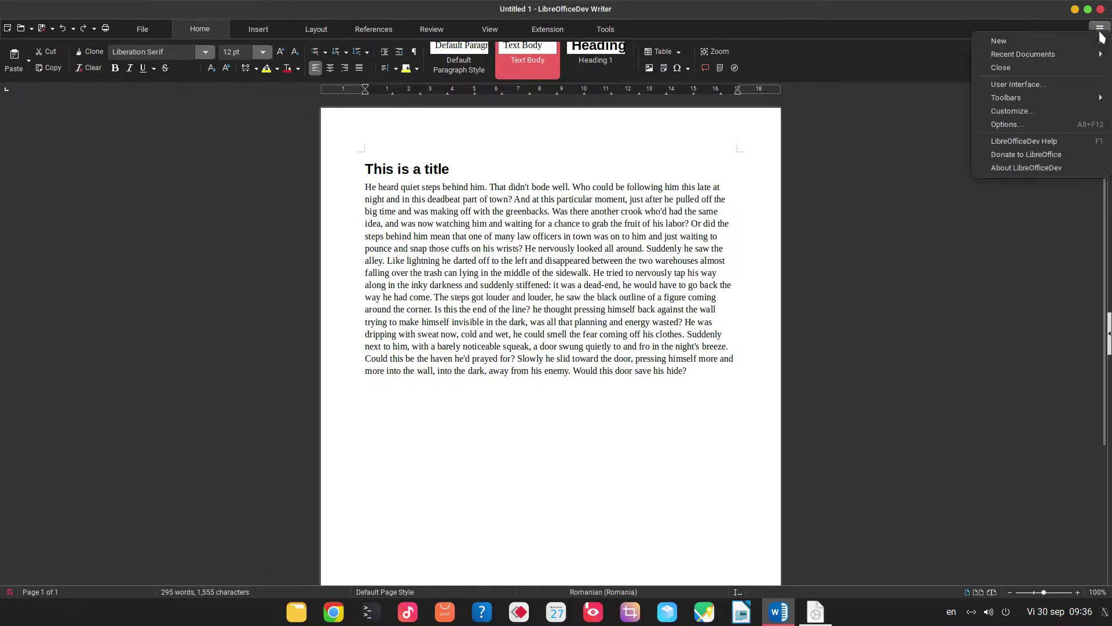
{"action": "left_click", "coordinate": [1006, 120]}
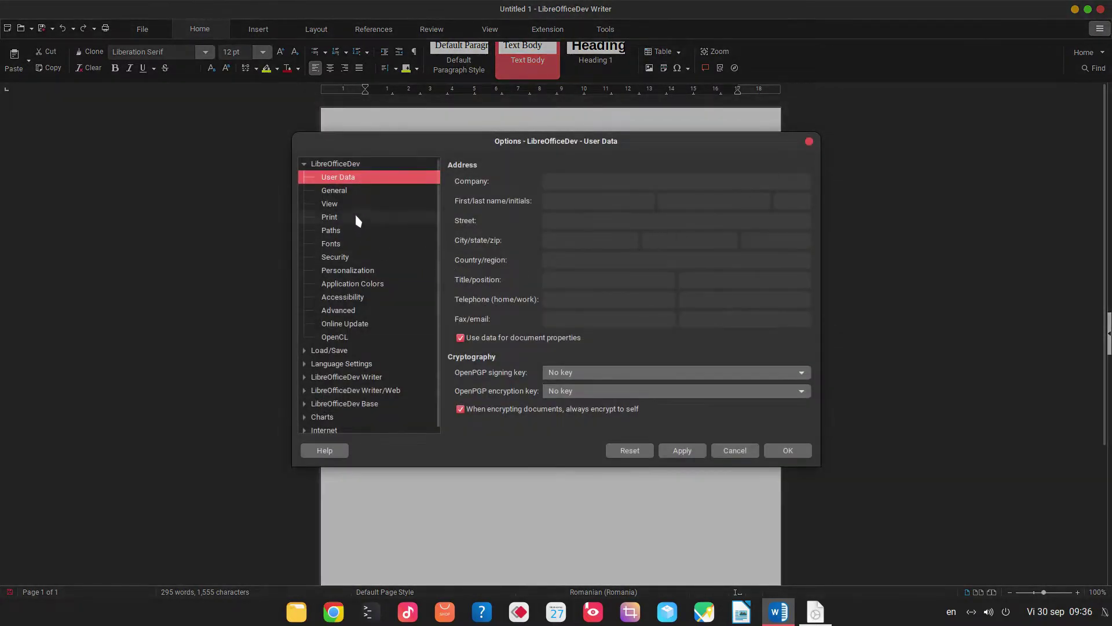
{"action": "left_click", "coordinate": [350, 191]}
{"action": "left_click", "coordinate": [350, 203]}
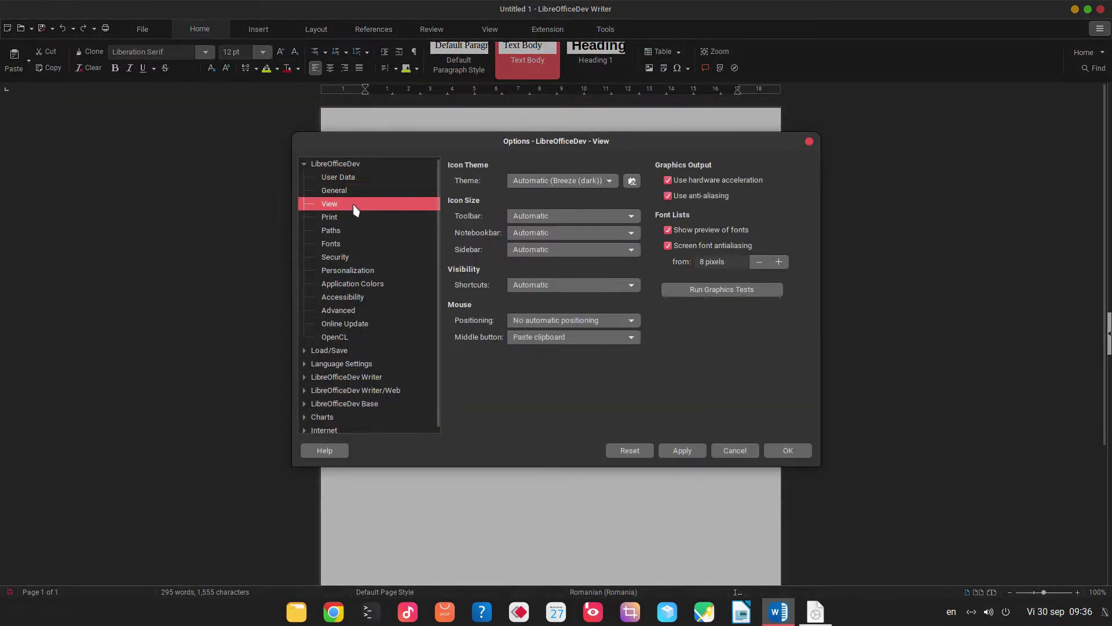
{"action": "left_click", "coordinate": [523, 182]}
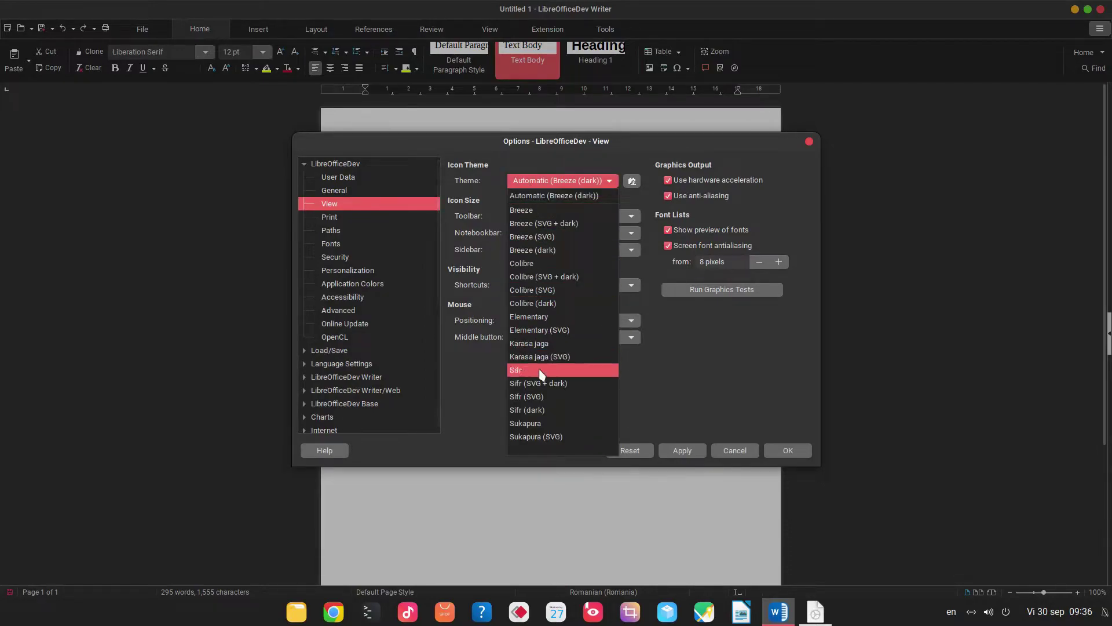
{"action": "left_click", "coordinate": [550, 410]}
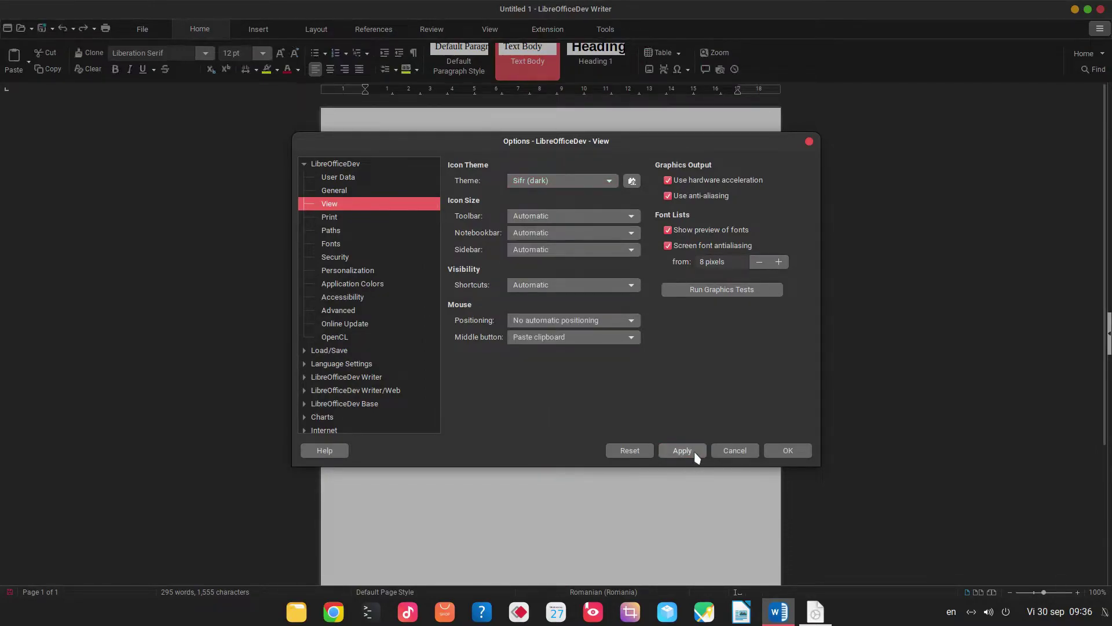
{"action": "left_click", "coordinate": [689, 454]}
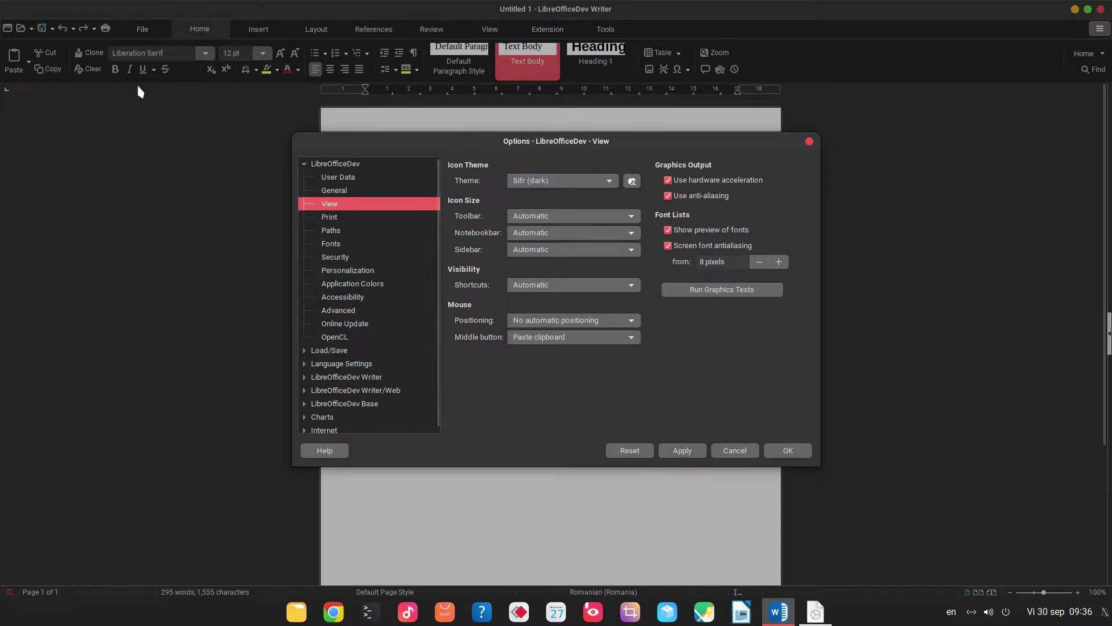
Step: Try Colibre (dark), then apply Breeze (dark) icons and confirm with OK
{"action": "left_click", "coordinate": [566, 181]}
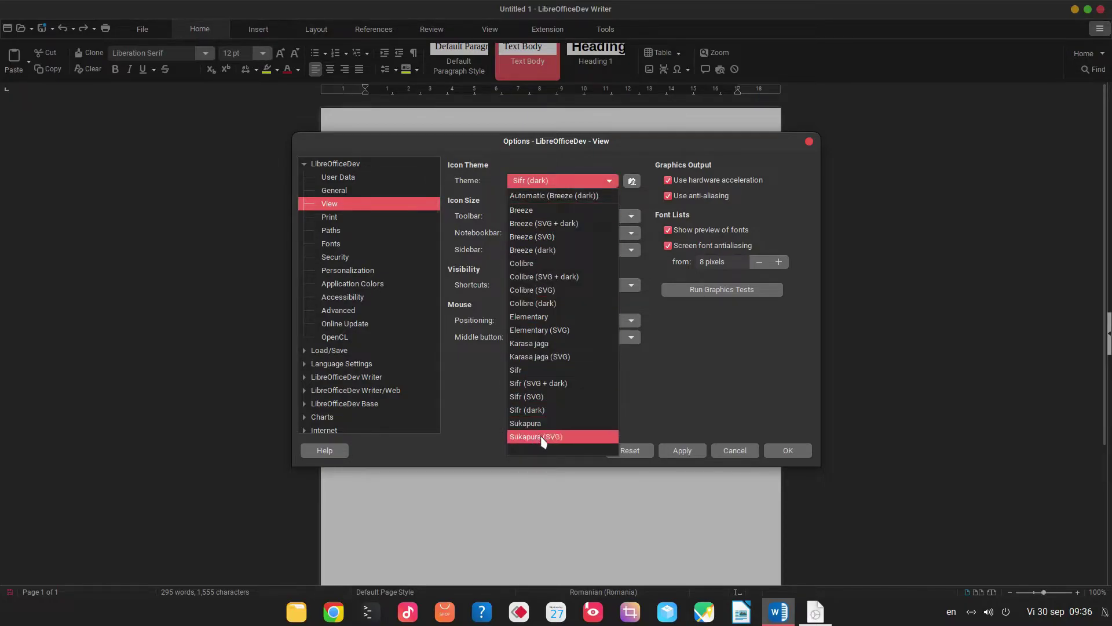
{"action": "left_click", "coordinate": [555, 303]}
{"action": "left_click", "coordinate": [675, 452]}
{"action": "left_click", "coordinate": [539, 184]}
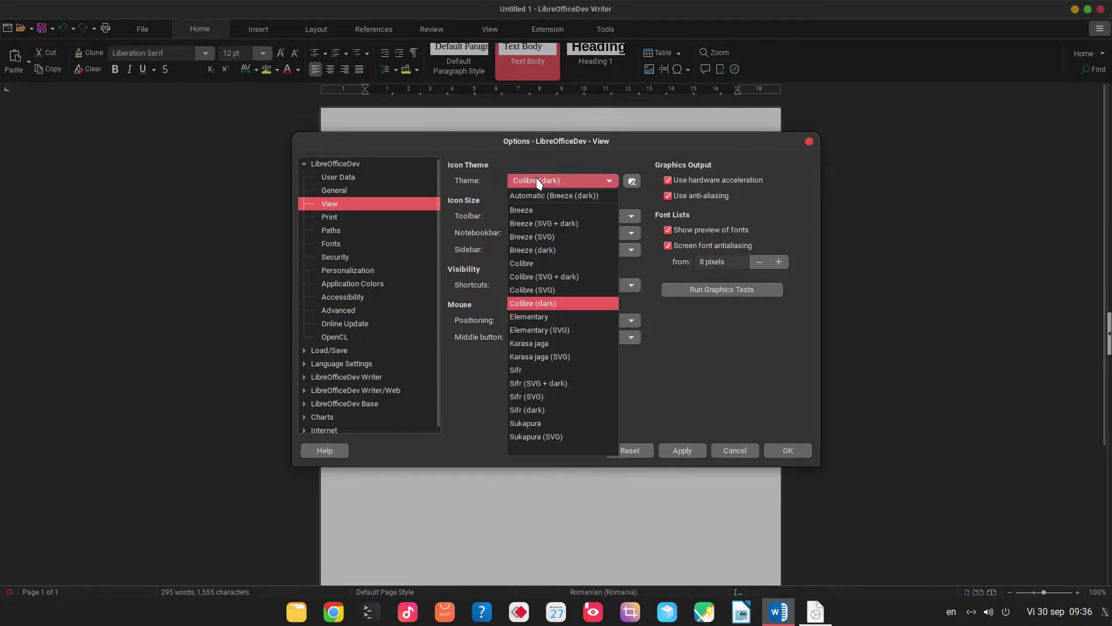
{"action": "left_click", "coordinate": [545, 250]}
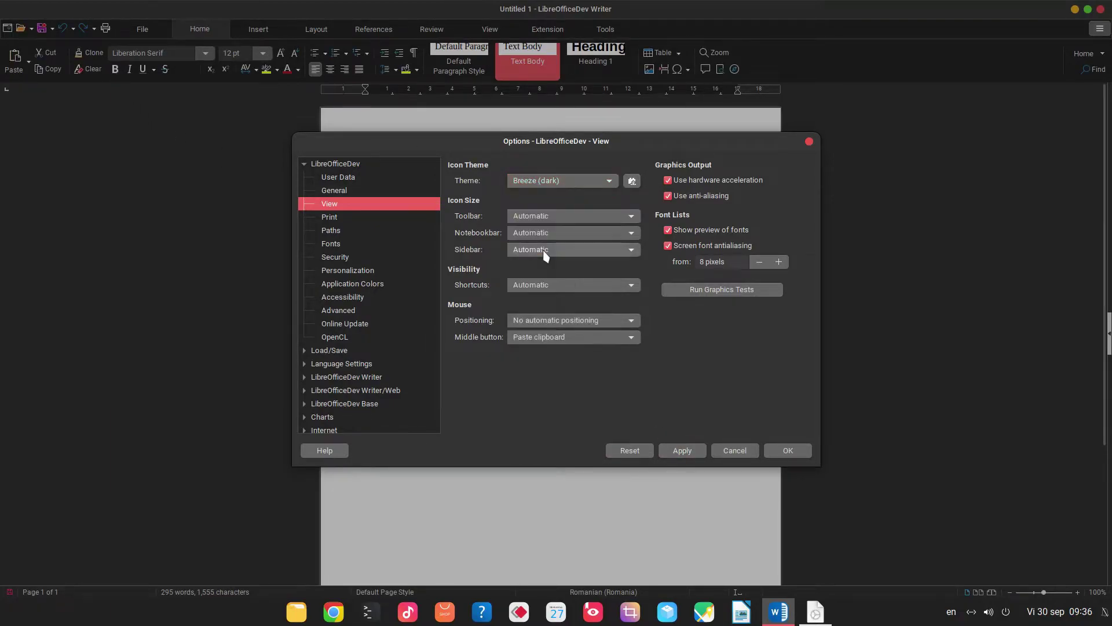
{"action": "left_click", "coordinate": [681, 451]}
{"action": "left_click", "coordinate": [801, 454]}
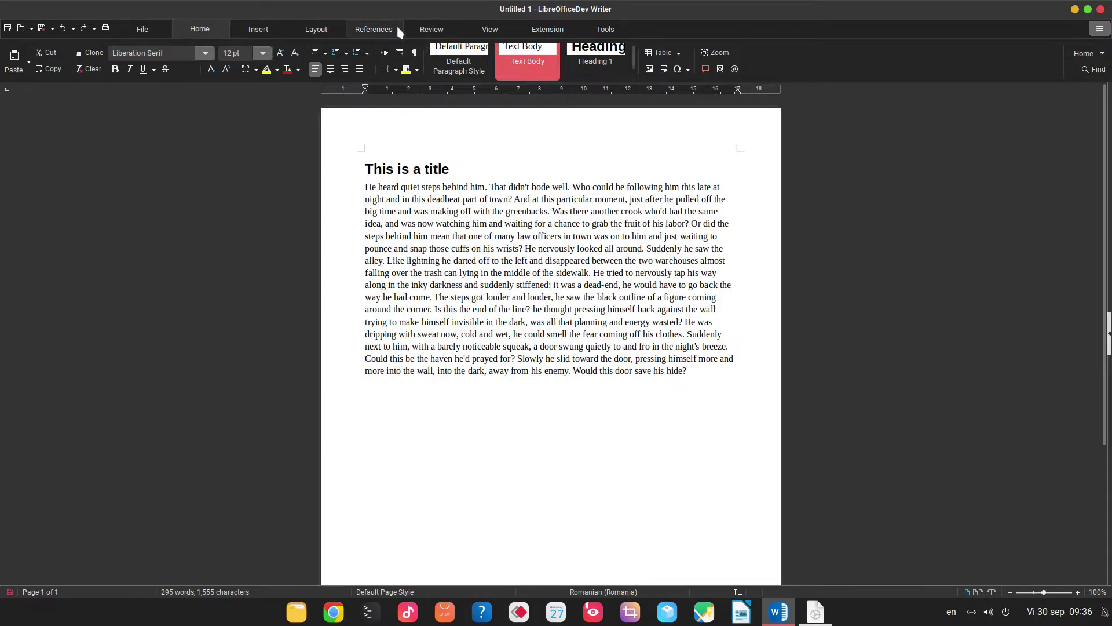
{"action": "left_click", "coordinate": [432, 29]}
{"action": "left_click", "coordinate": [489, 29]}
{"action": "left_click", "coordinate": [547, 29]}
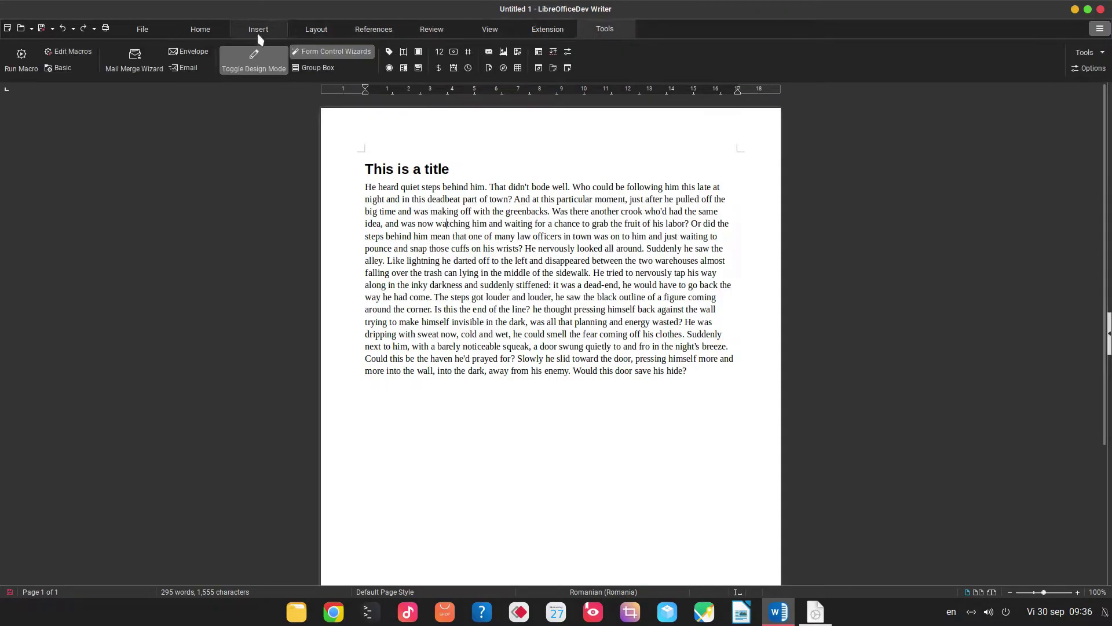
{"action": "left_click", "coordinate": [142, 29]}
{"action": "left_click", "coordinate": [25, 60]}
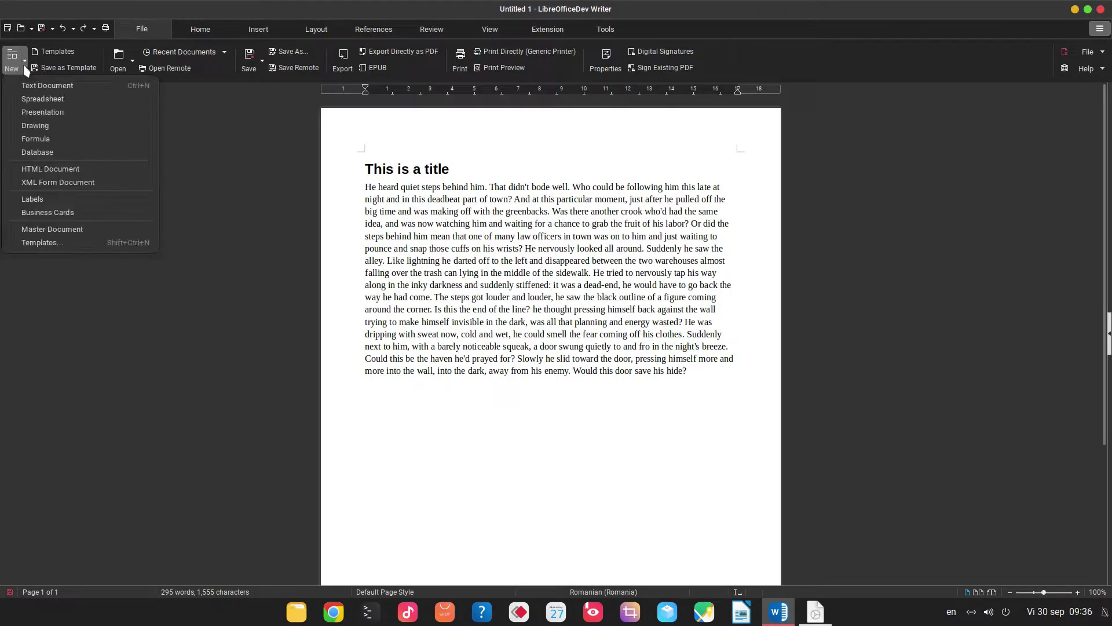
{"action": "left_click", "coordinate": [36, 98]}
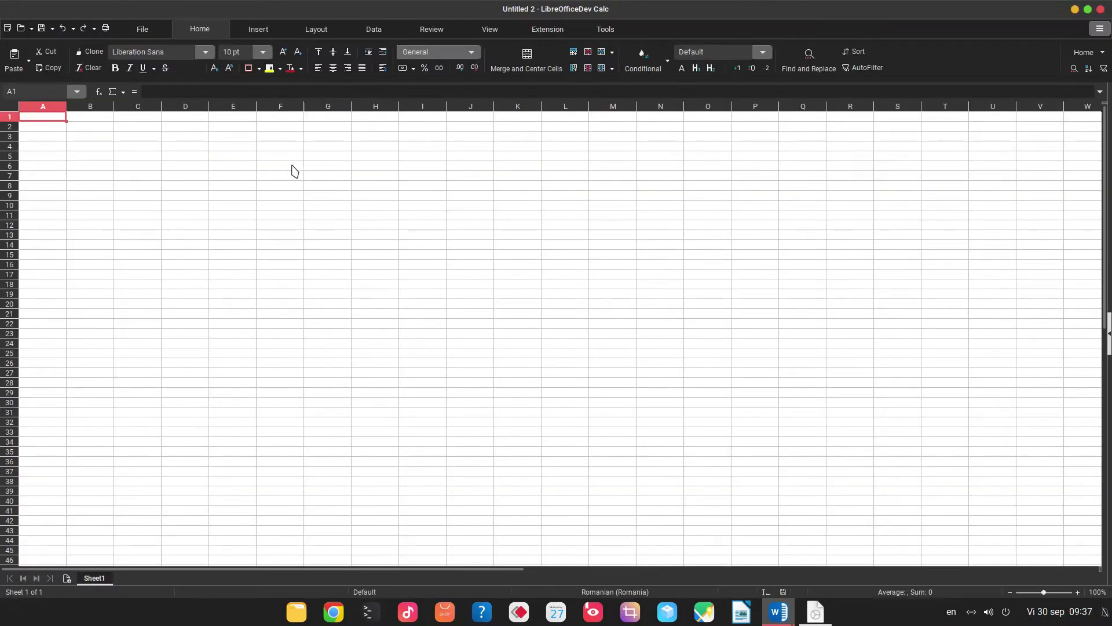
{"action": "left_click", "coordinate": [175, 155]}
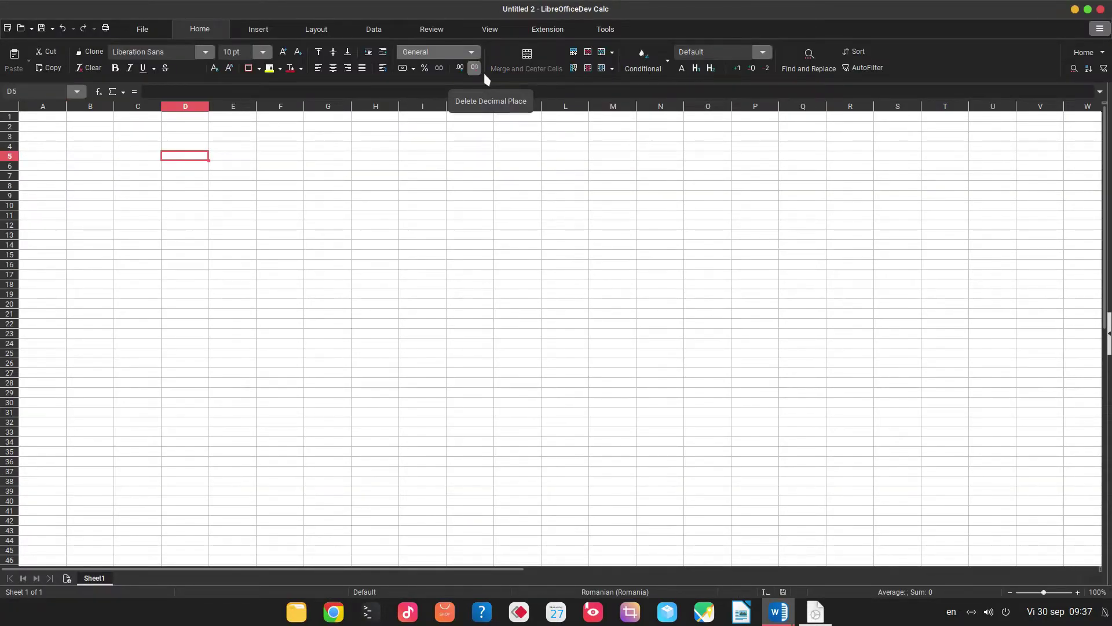
{"action": "left_click", "coordinate": [469, 146]}
{"action": "left_click", "coordinate": [1100, 10]}
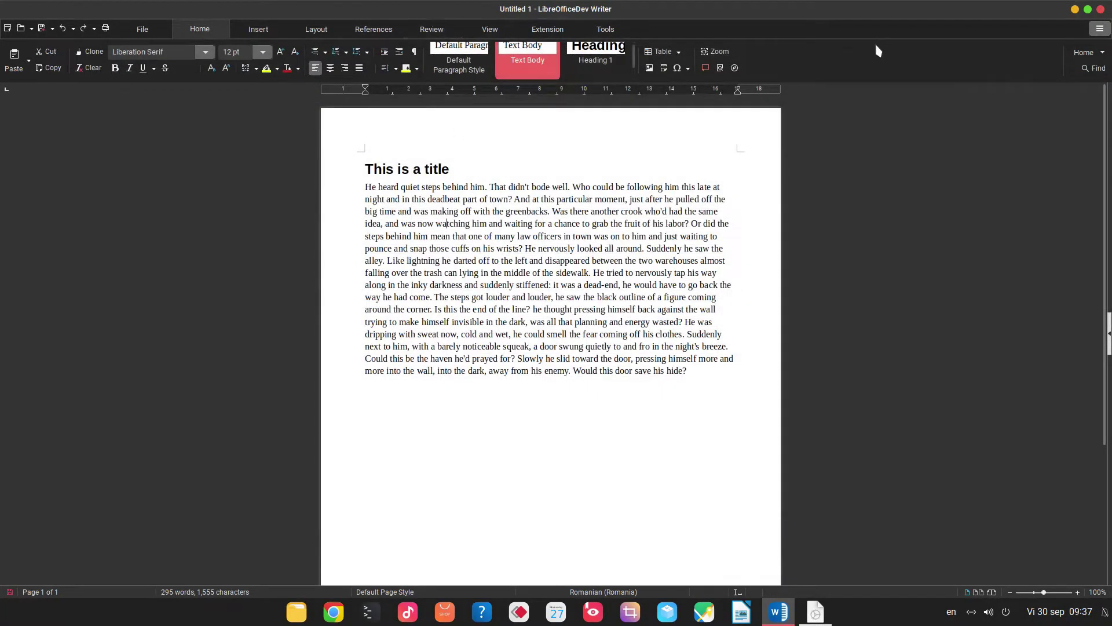
Step: In Options > Application Colors, pick the LibreOfficeDev Dark scheme
{"action": "left_click", "coordinate": [1100, 28]}
{"action": "left_click", "coordinate": [1017, 123]}
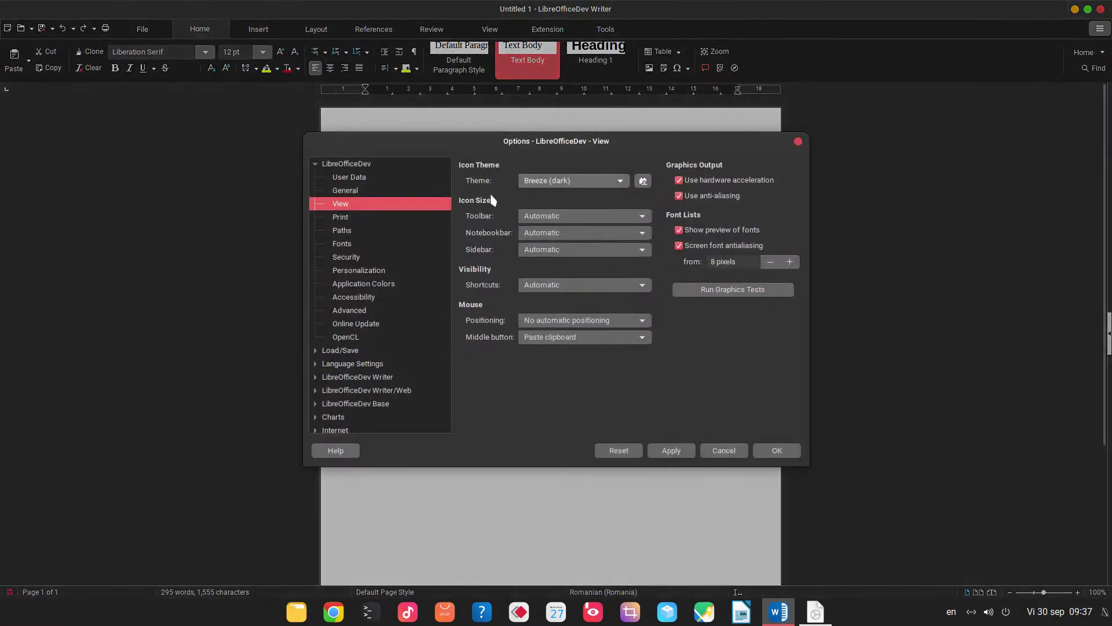
{"action": "left_click", "coordinate": [374, 285]}
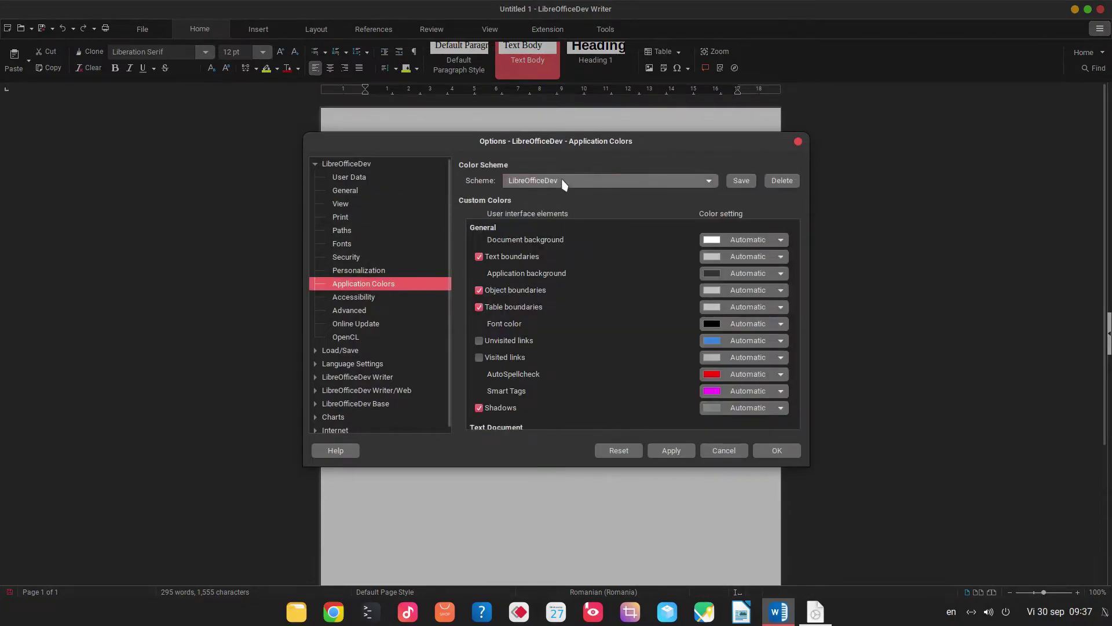
{"action": "left_click", "coordinate": [564, 180]}
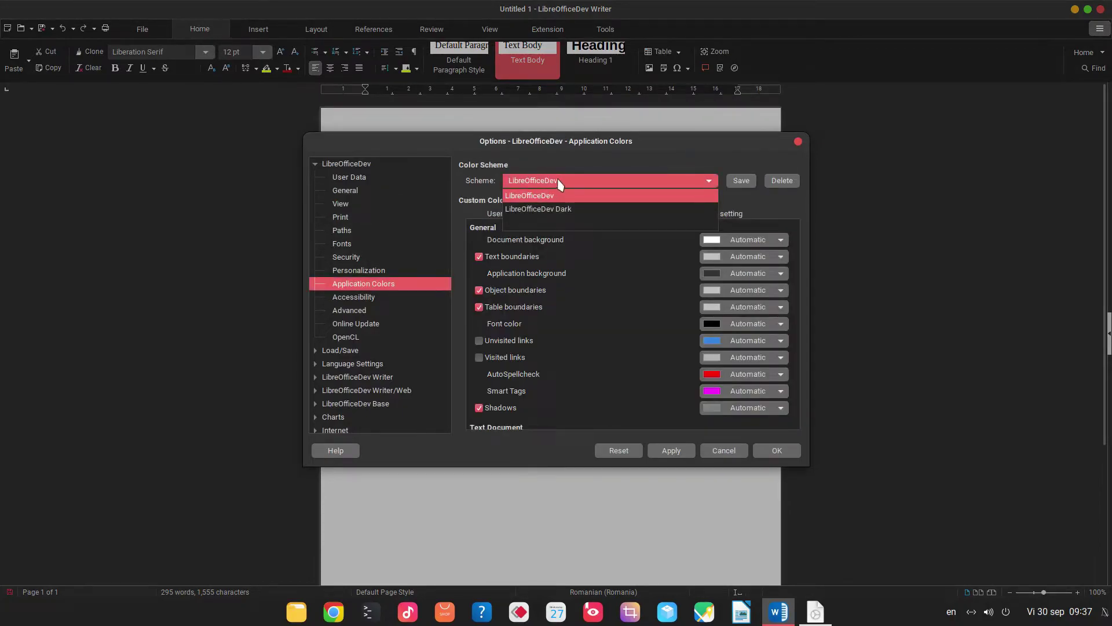
{"action": "left_click", "coordinate": [559, 181]}
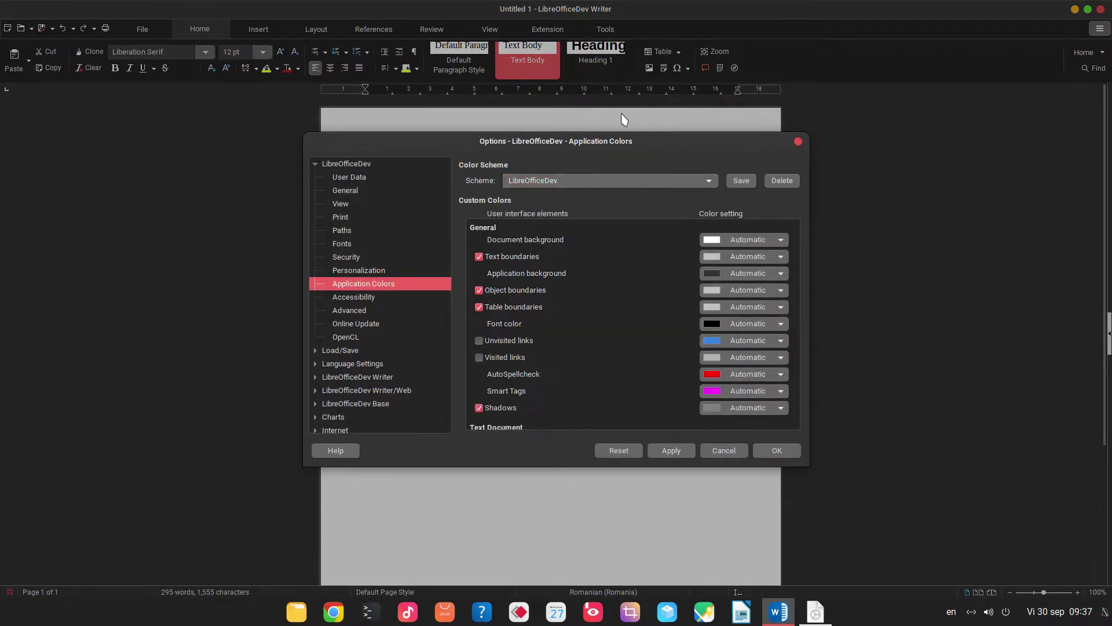
{"action": "left_click", "coordinate": [565, 181]}
{"action": "left_click", "coordinate": [561, 211]}
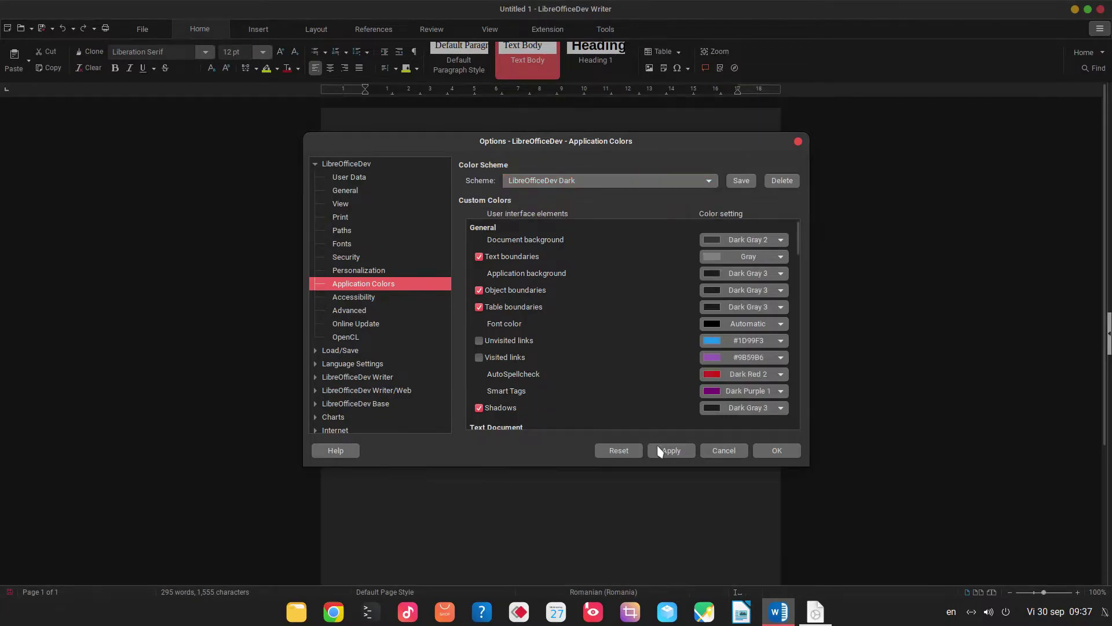
Step: Keep the dark scheme, zoom the page to 160%, and show the New document types list
{"action": "left_click", "coordinate": [775, 451]}
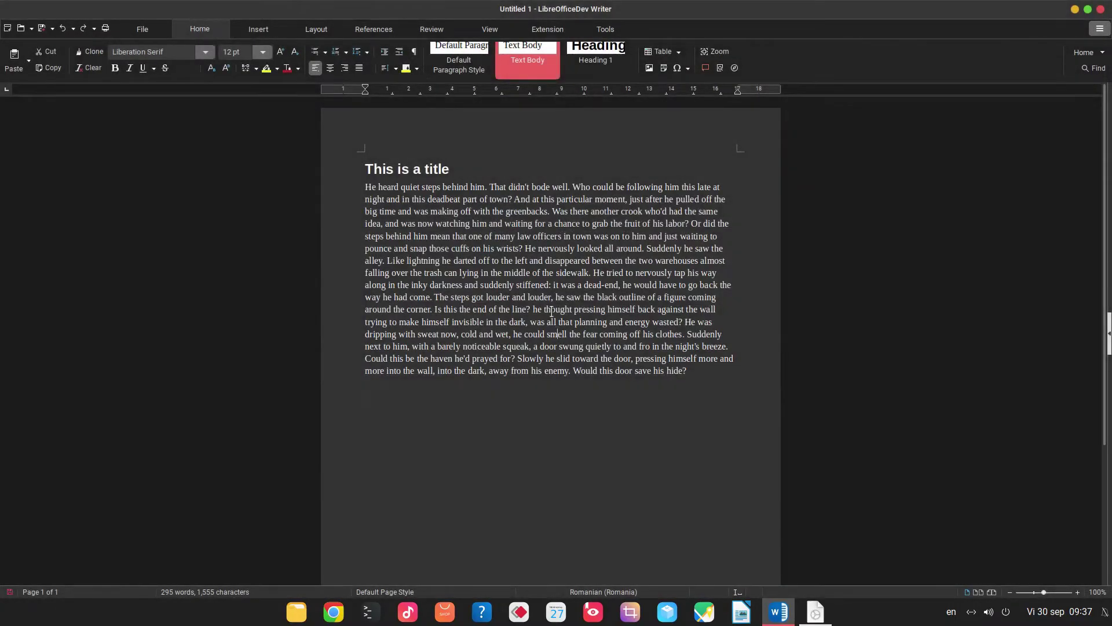
{"action": "scroll", "coordinate": [513, 235], "scroll_direction": "up", "scroll_amount": 4}
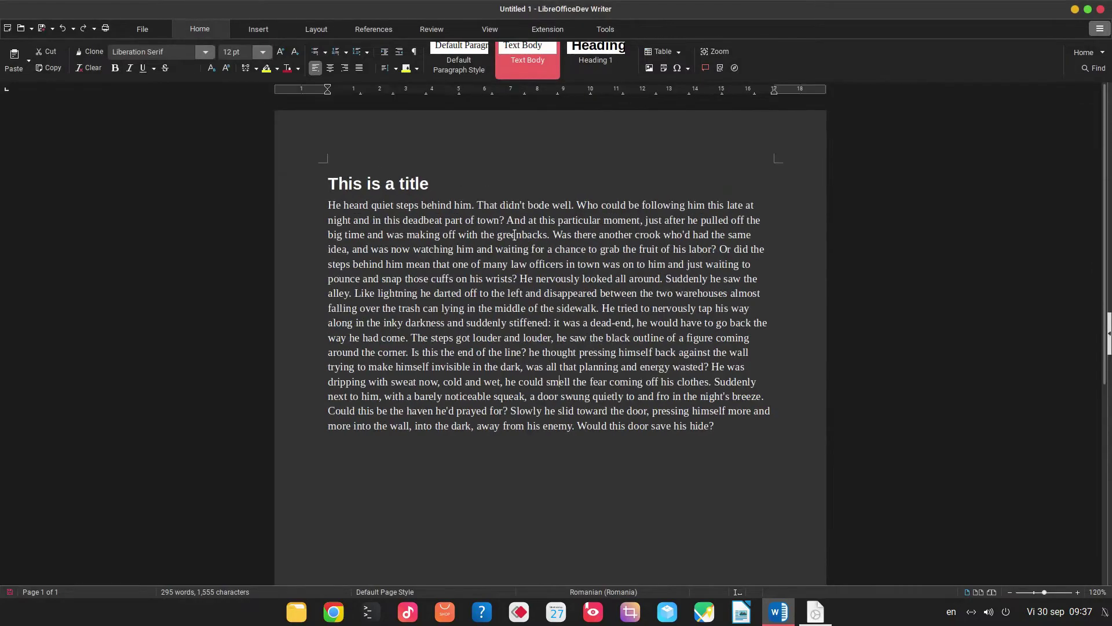
{"action": "left_click", "coordinate": [466, 222]}
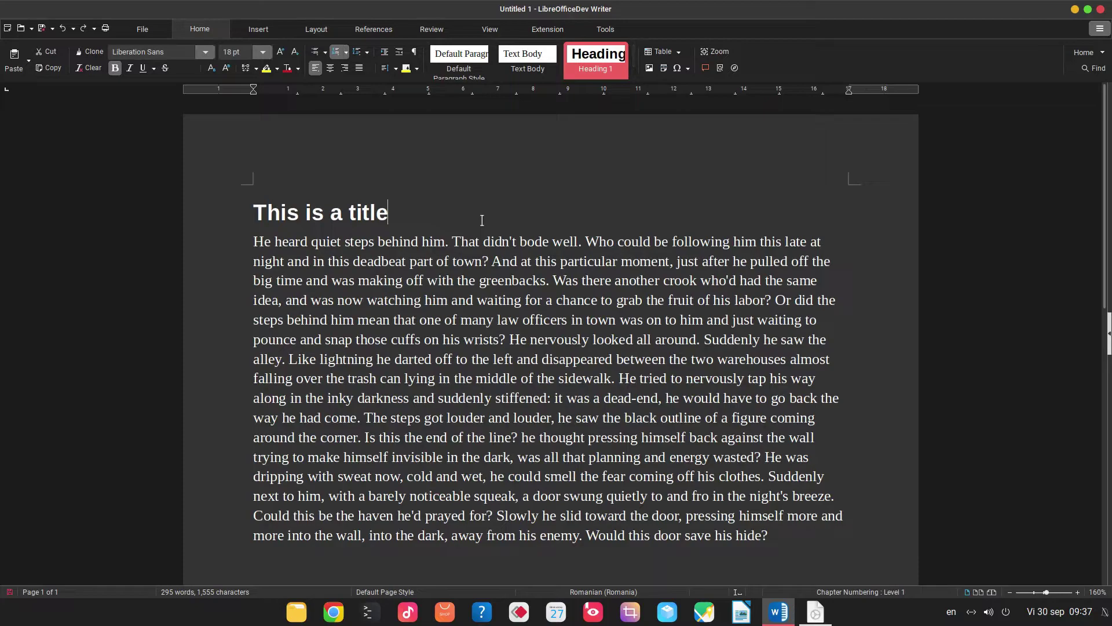
{"action": "scroll", "coordinate": [24, 58], "scroll_direction": "up", "scroll_amount": 1}
{"action": "left_click", "coordinate": [25, 61]}
Step: Create a new spreadsheet, select a few cells, and browse the Layout, Data, Review and File tabs
{"action": "left_click", "coordinate": [52, 98]}
{"action": "left_click", "coordinate": [234, 197]}
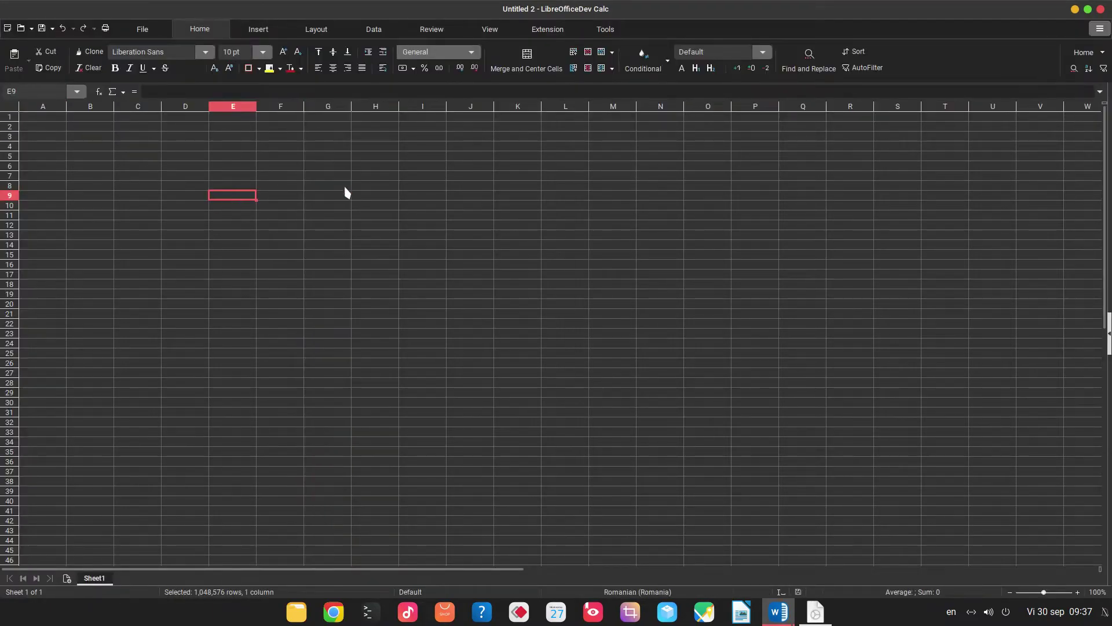
{"action": "key", "text": "ctrl+space"}
{"action": "left_click", "coordinate": [281, 173]}
{"action": "left_click", "coordinate": [139, 167]}
{"action": "scroll", "coordinate": [220, 150], "scroll_direction": "up", "scroll_amount": 2}
{"action": "left_click", "coordinate": [316, 29]}
{"action": "left_click", "coordinate": [373, 29]}
{"action": "left_click", "coordinate": [454, 27]}
{"action": "left_click", "coordinate": [146, 30]}
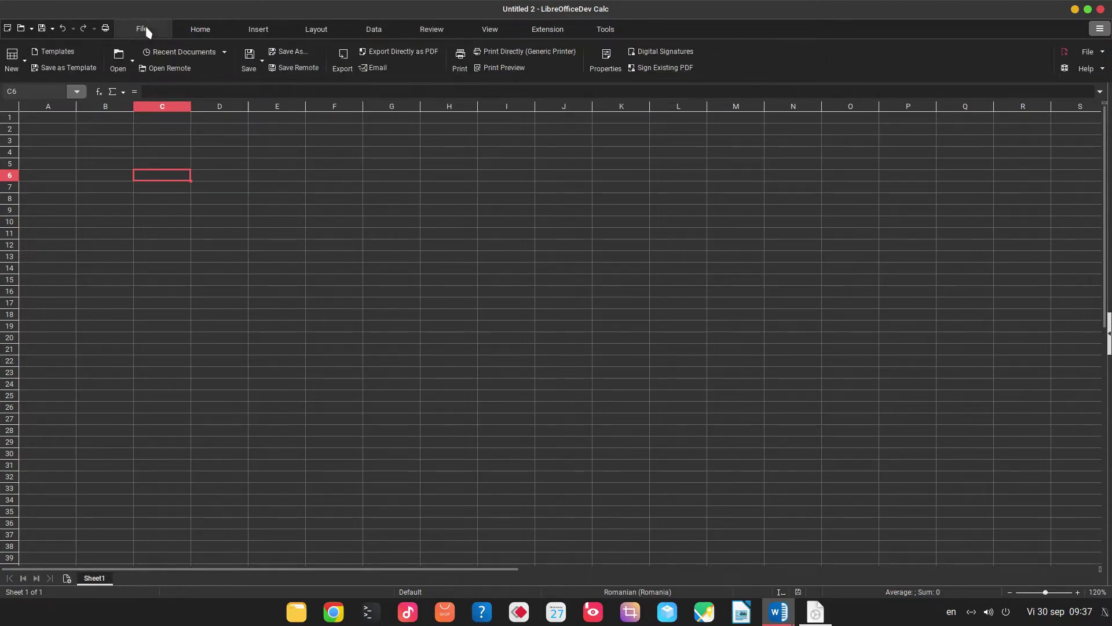
Step: Choose Standard Toolbar in the user interface chooser, apply it to all, and close
{"action": "left_click", "coordinate": [1100, 29]}
{"action": "left_click", "coordinate": [1011, 87]}
{"action": "left_click", "coordinate": [416, 240]}
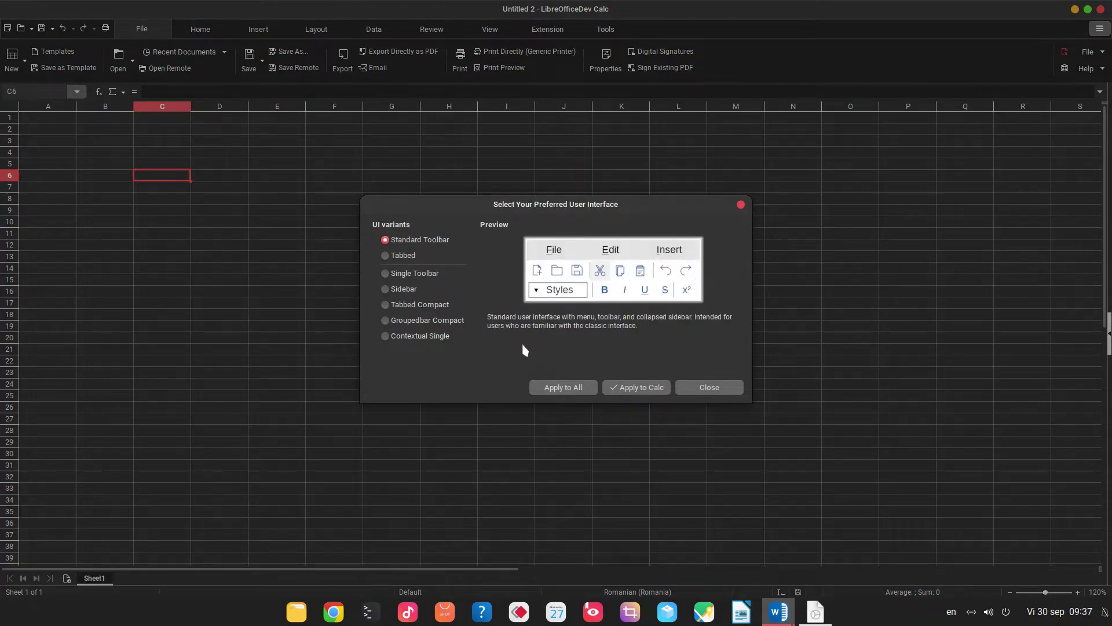
{"action": "left_click", "coordinate": [563, 387]}
{"action": "left_click", "coordinate": [708, 388]}
{"action": "left_click", "coordinate": [394, 284]}
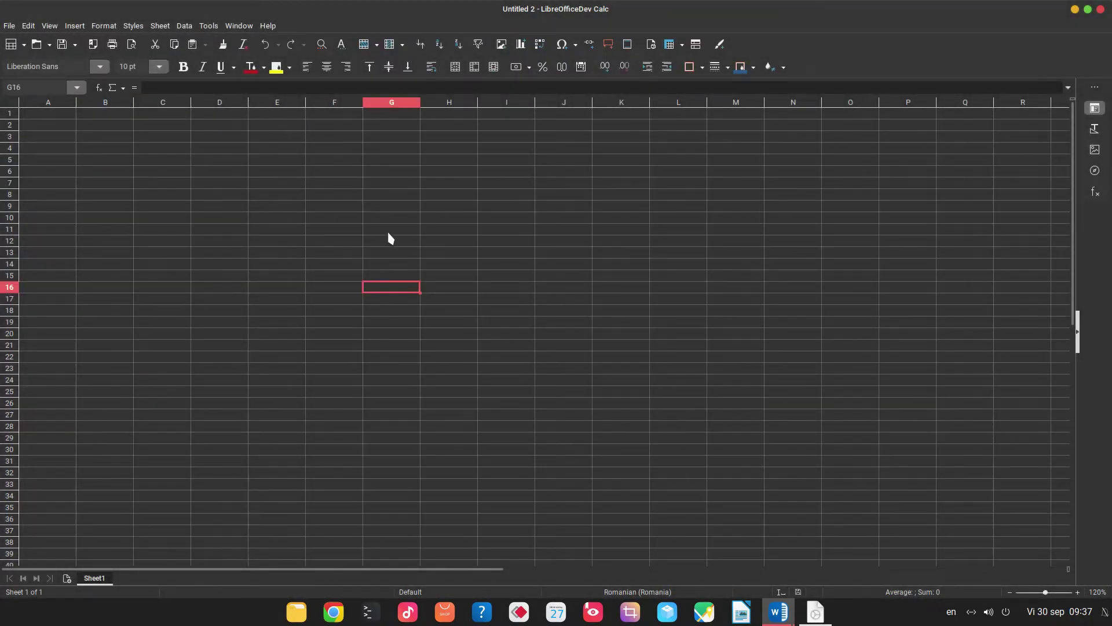
Step: In Tools > Options > View, set toolbar icon size to Small
{"action": "left_click", "coordinate": [216, 29]}
{"action": "left_click", "coordinate": [249, 346]}
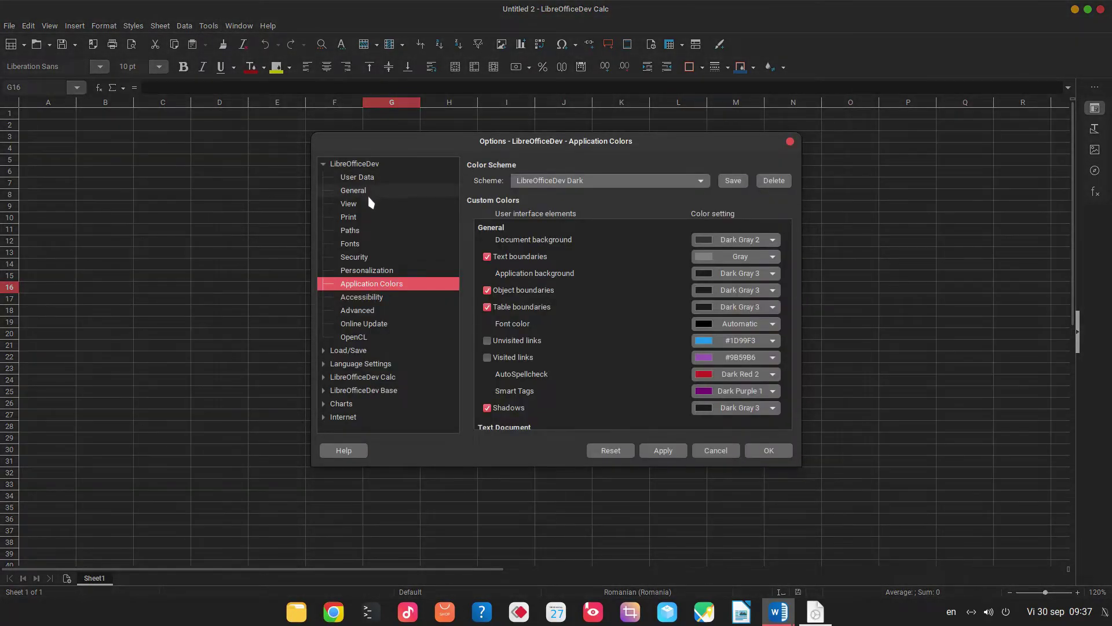
{"action": "left_click", "coordinate": [350, 203]}
{"action": "left_click", "coordinate": [533, 215]}
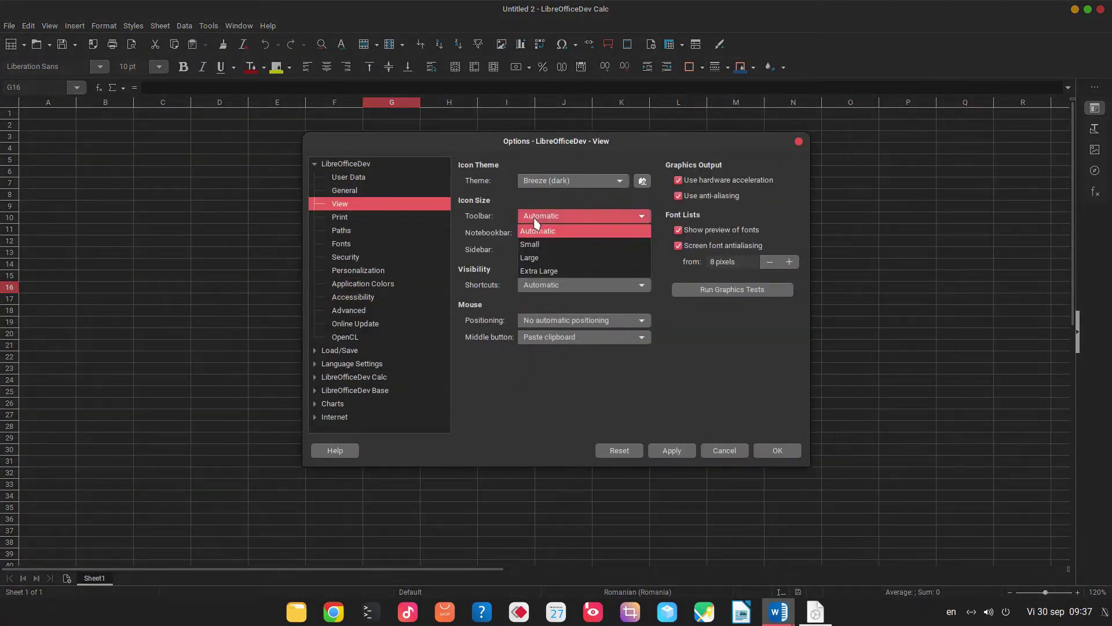
{"action": "left_click", "coordinate": [531, 231]}
{"action": "left_click", "coordinate": [672, 452]}
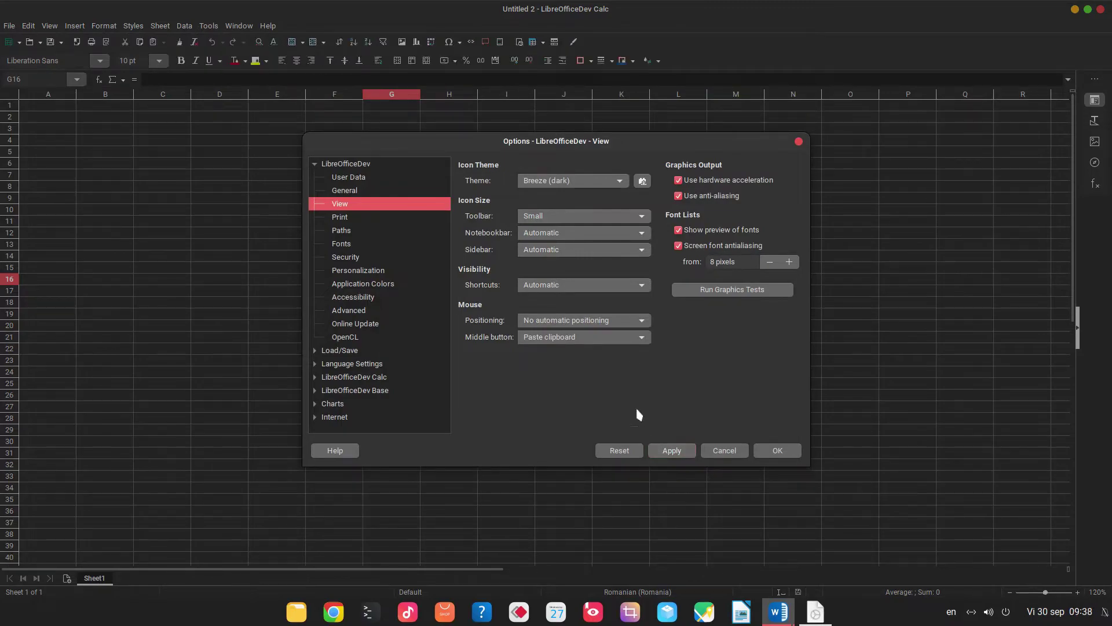
Step: Try the Sifr (dark), Breeze (dark) and Colibre (SVG + dark) icon themes
{"action": "left_click", "coordinate": [591, 185]}
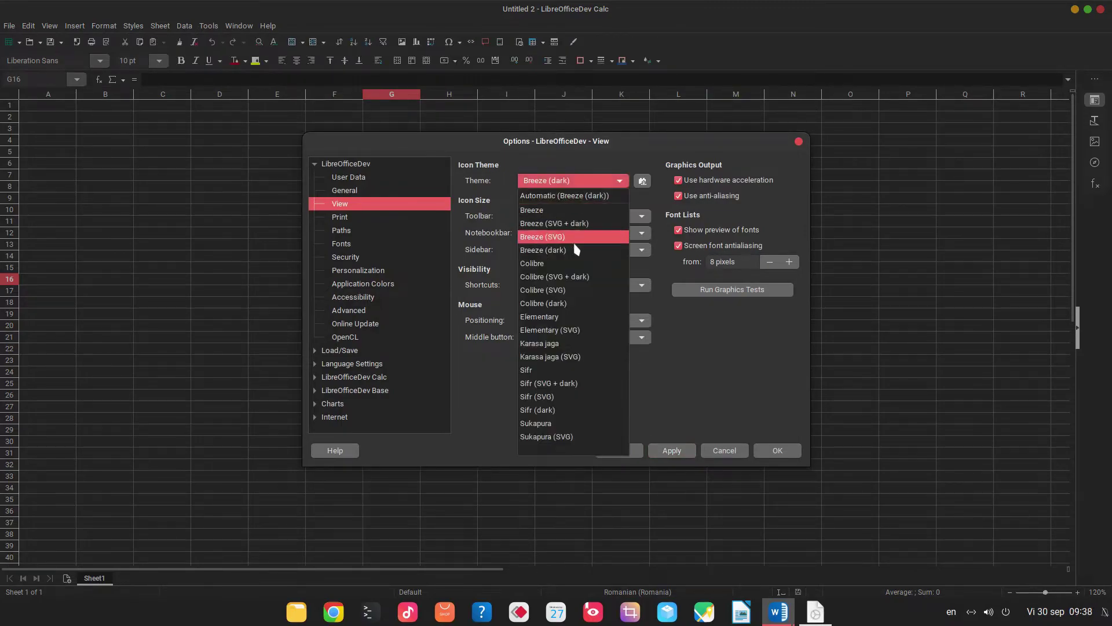
{"action": "left_click", "coordinate": [572, 407]}
{"action": "left_click", "coordinate": [665, 451]}
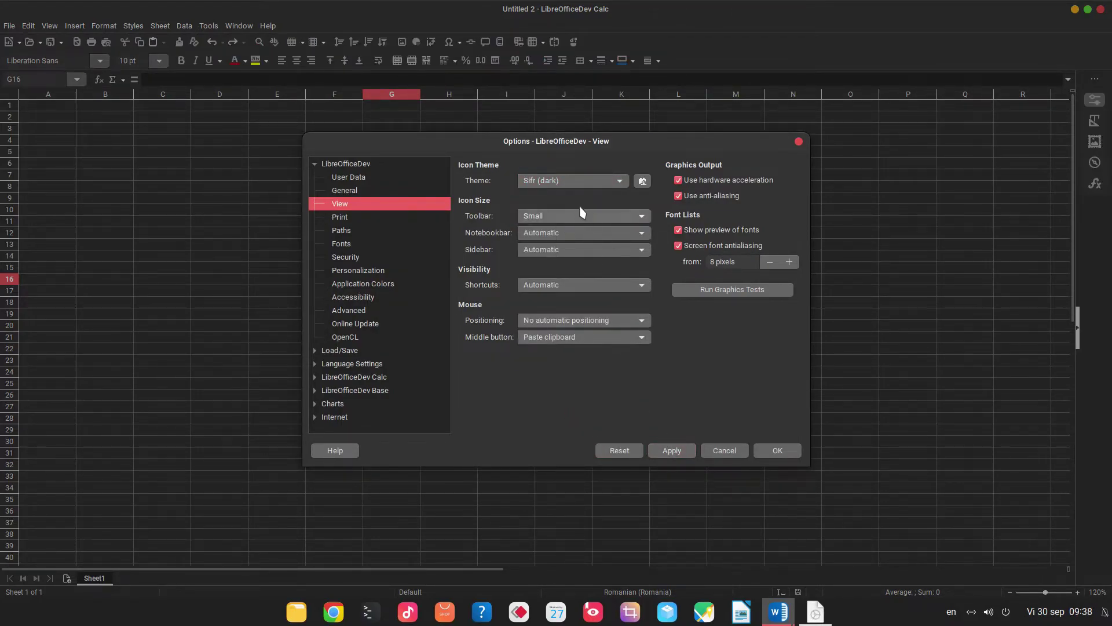
{"action": "left_click", "coordinate": [582, 182]}
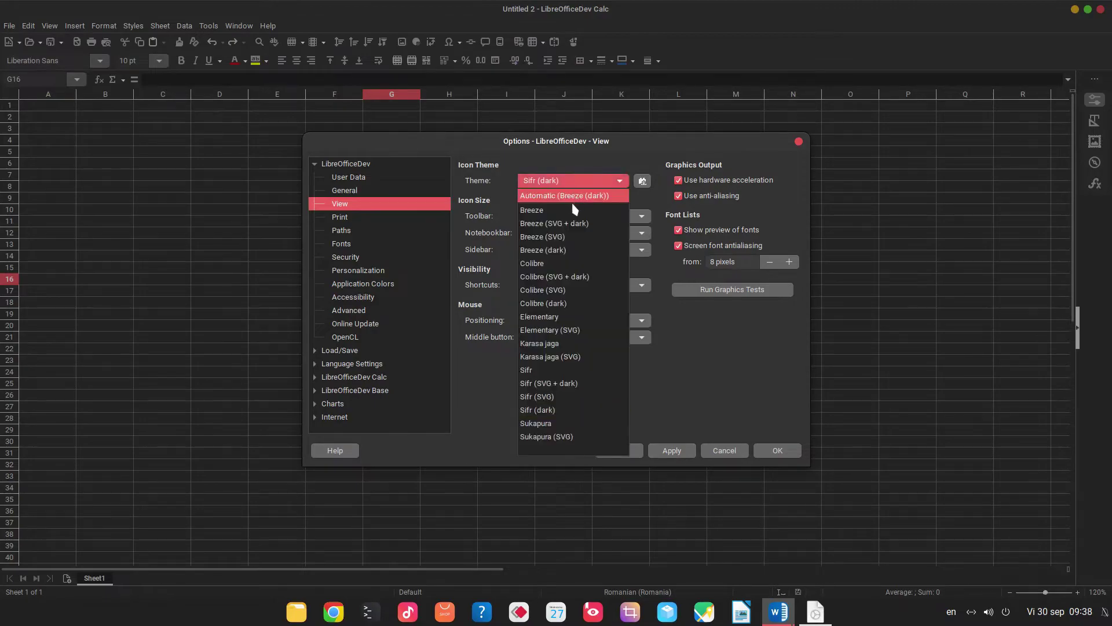
{"action": "left_click", "coordinate": [574, 250]}
{"action": "left_click", "coordinate": [666, 451]}
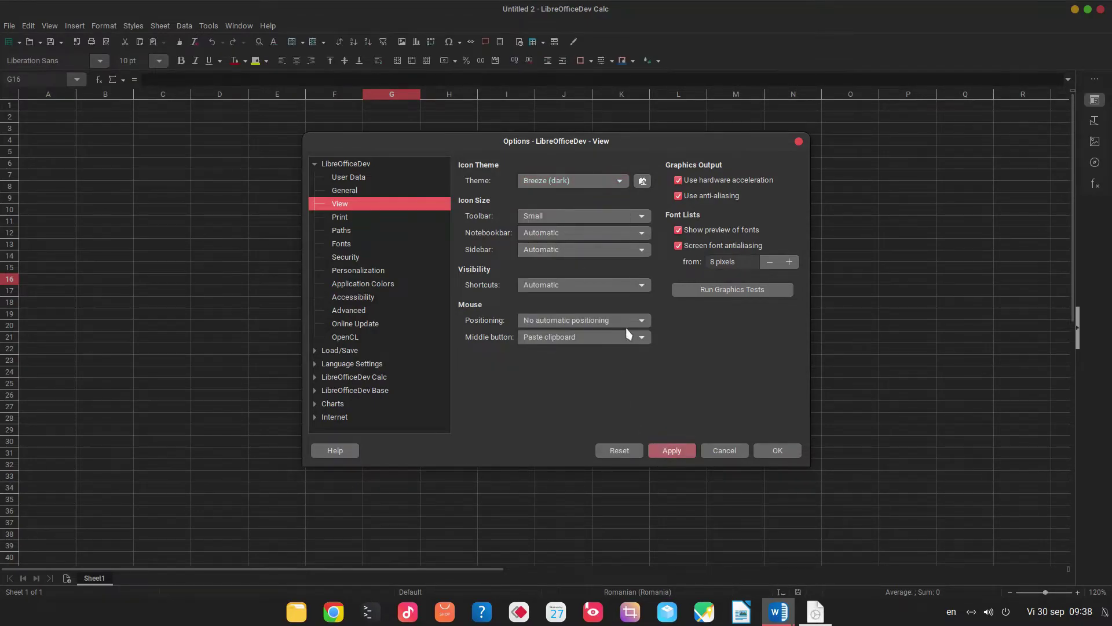
{"action": "left_click", "coordinate": [595, 184]}
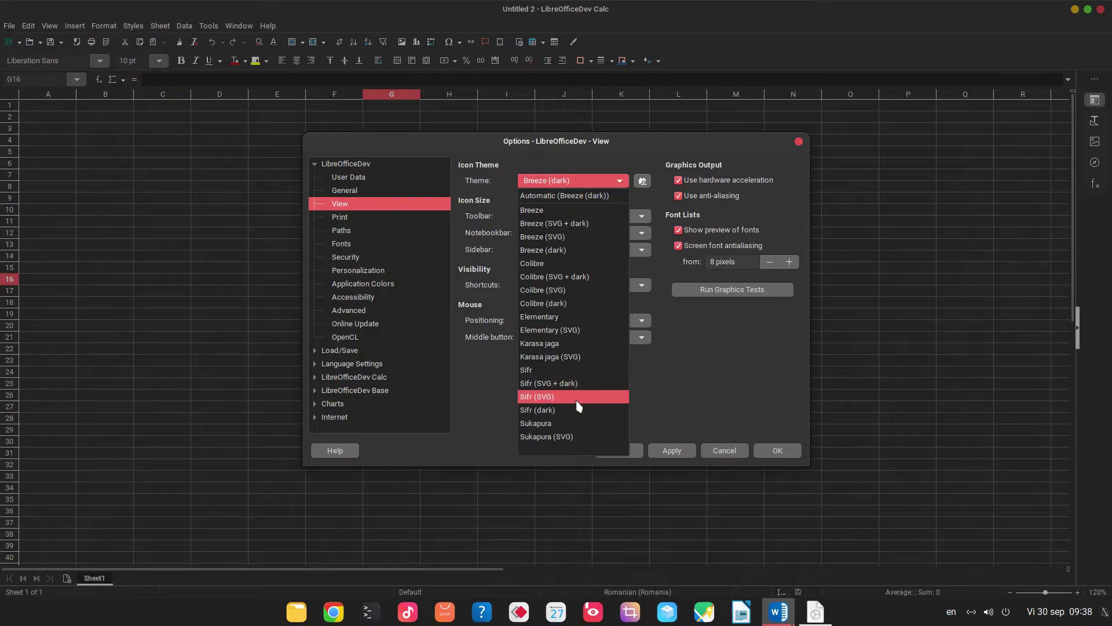
{"action": "left_click", "coordinate": [585, 277]}
{"action": "left_click", "coordinate": [669, 451]}
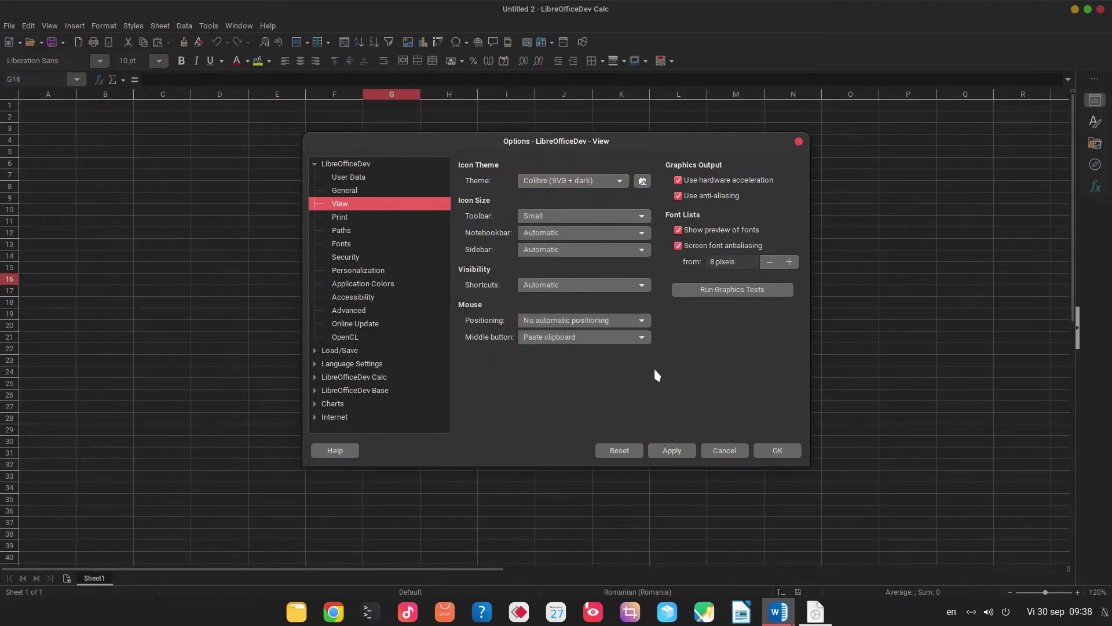
Step: Apply Colibre (dark) icons, close Options, and select cells I11 and C7
{"action": "left_click", "coordinate": [579, 183]}
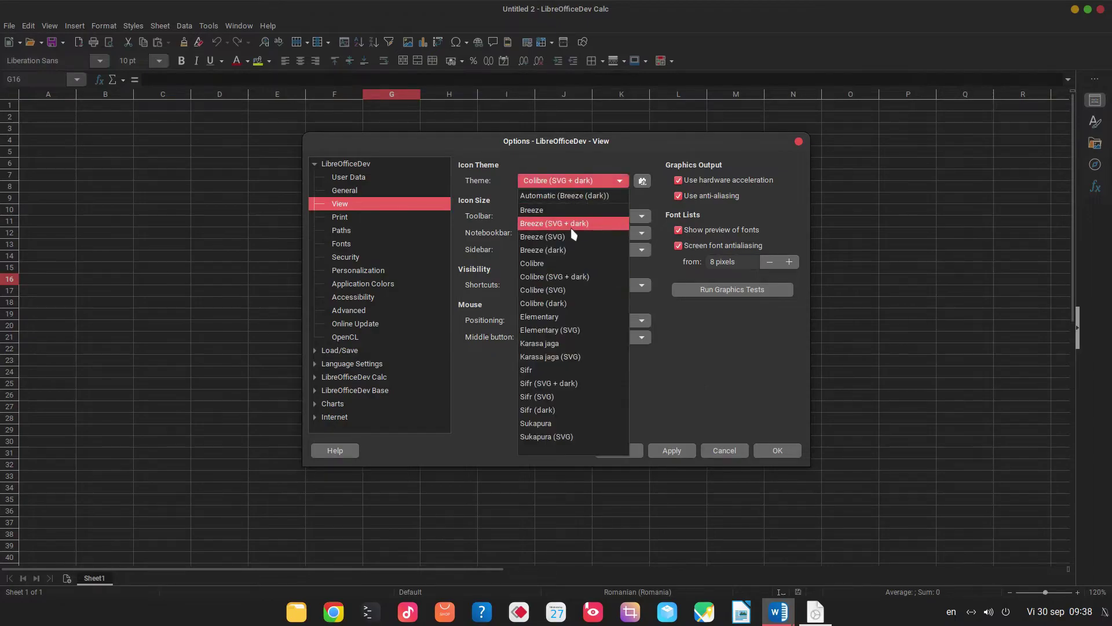
{"action": "left_click", "coordinate": [556, 310]}
{"action": "left_click", "coordinate": [669, 451]}
{"action": "left_click", "coordinate": [778, 450]}
{"action": "left_click", "coordinate": [675, 328]}
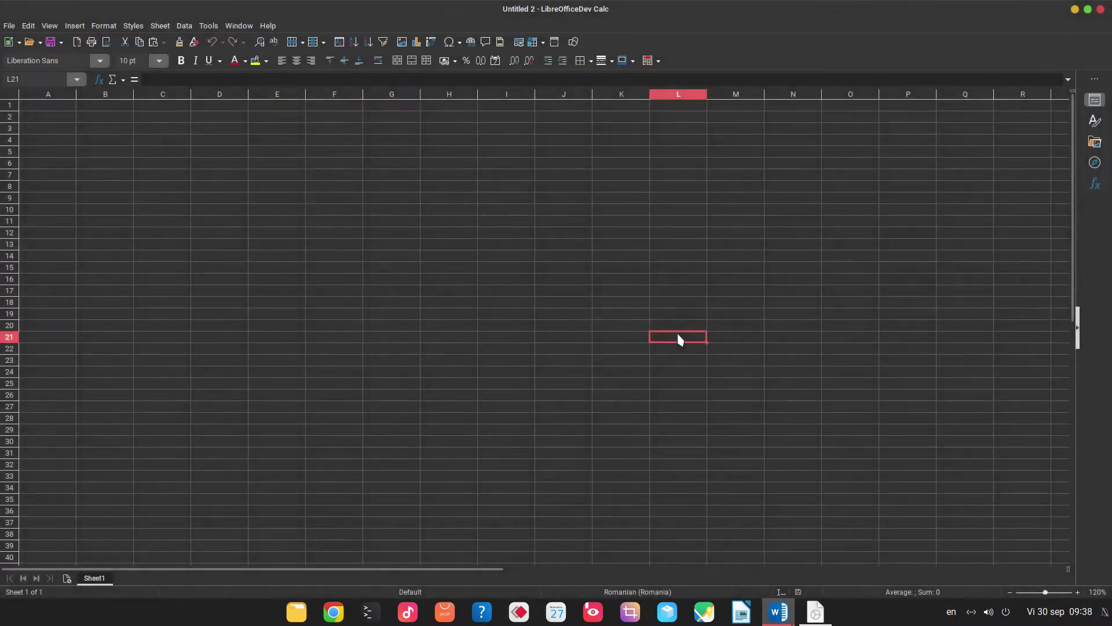
{"action": "left_click", "coordinate": [514, 226]}
{"action": "scroll", "coordinate": [456, 197], "scroll_direction": "up", "scroll_amount": 2}
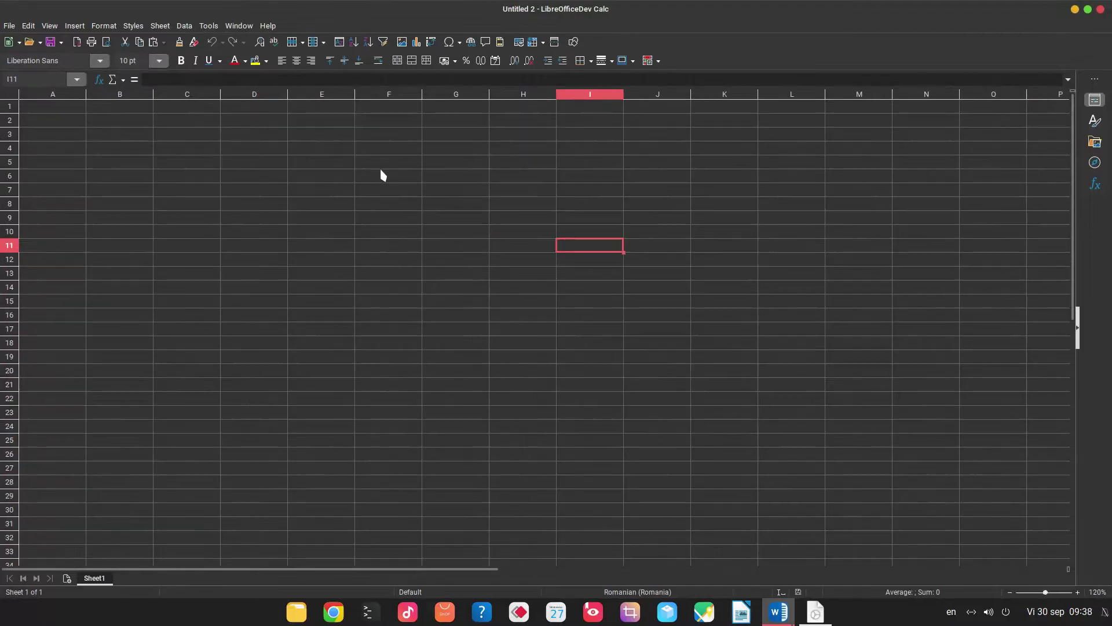
{"action": "left_click", "coordinate": [181, 191]}
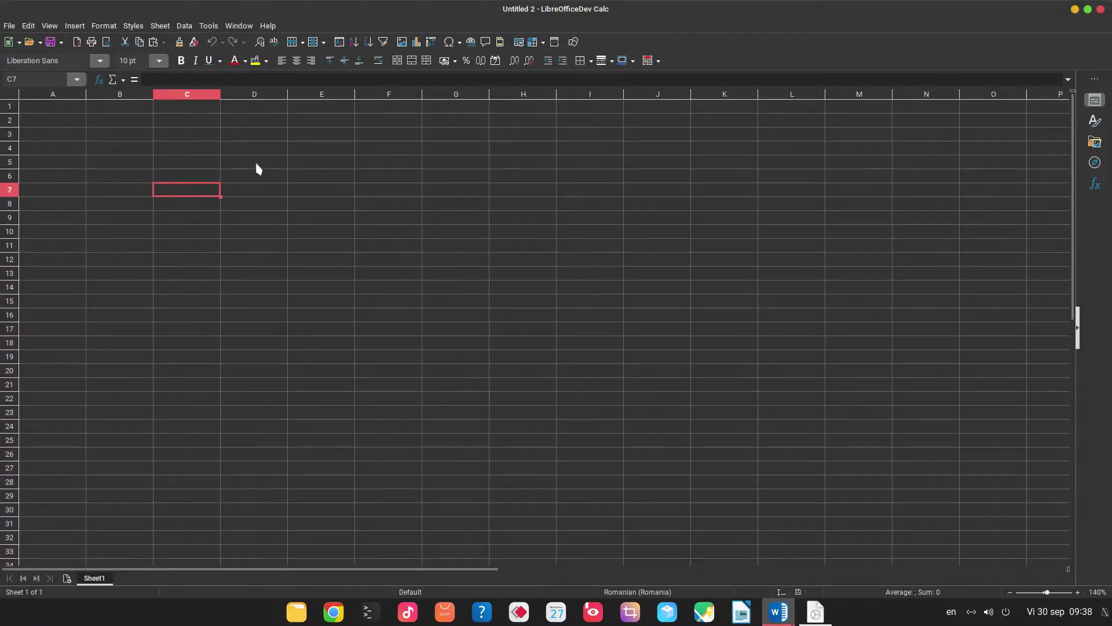
Step: Enter the user's name on the User Data page of Options
{"action": "left_click", "coordinate": [209, 26]}
{"action": "left_click", "coordinate": [231, 345]}
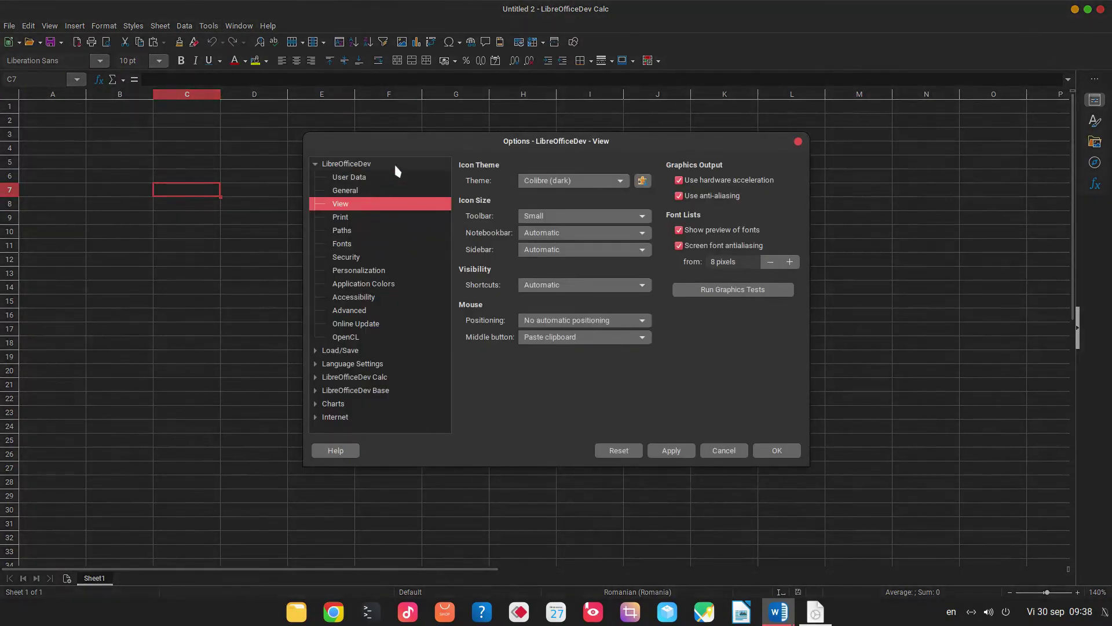
{"action": "left_click", "coordinate": [383, 179]}
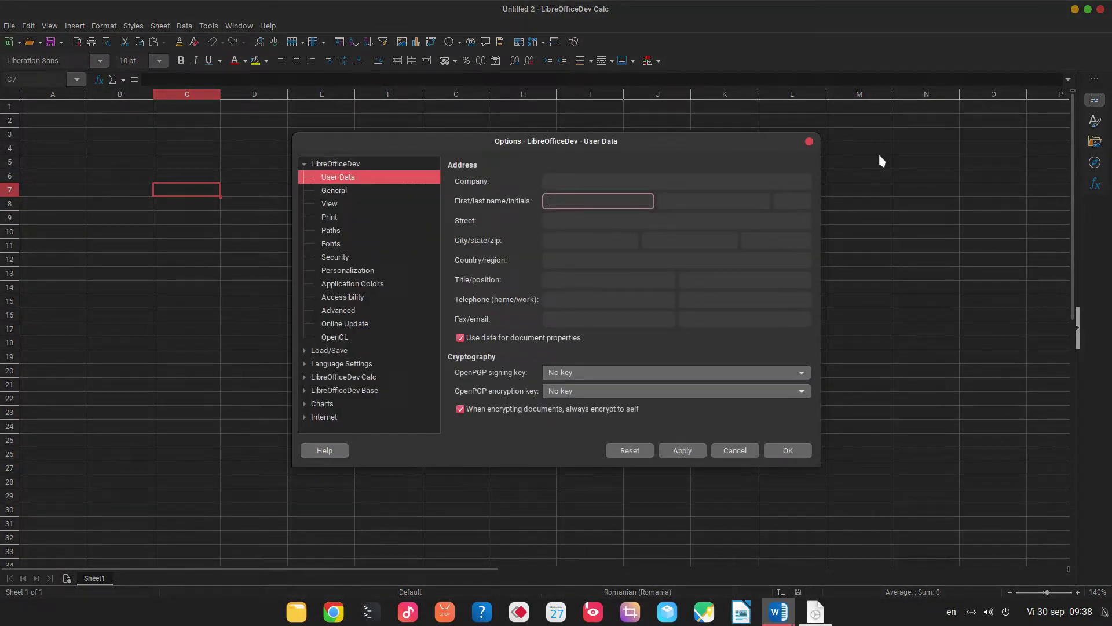
{"action": "type", "text": "Joe Doe"}
Step: In General, untick local help warnings, Tip of the Day and crash reports
{"action": "left_click", "coordinate": [406, 190]}
{"action": "left_click", "coordinate": [493, 207]}
{"action": "left_click", "coordinate": [486, 194]}
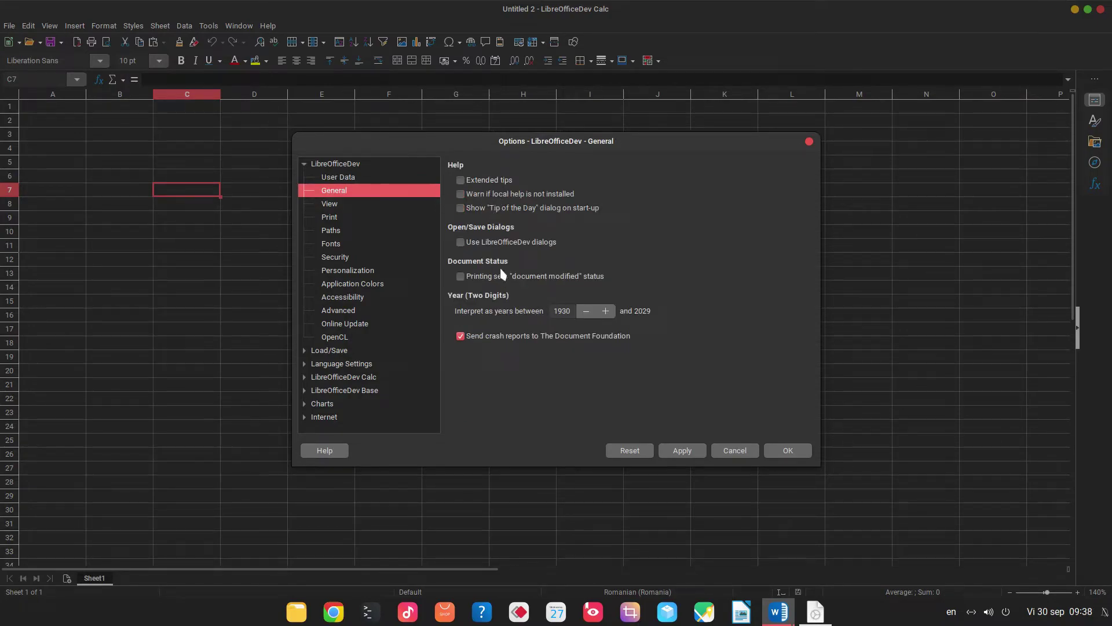
{"action": "left_click", "coordinate": [484, 337]}
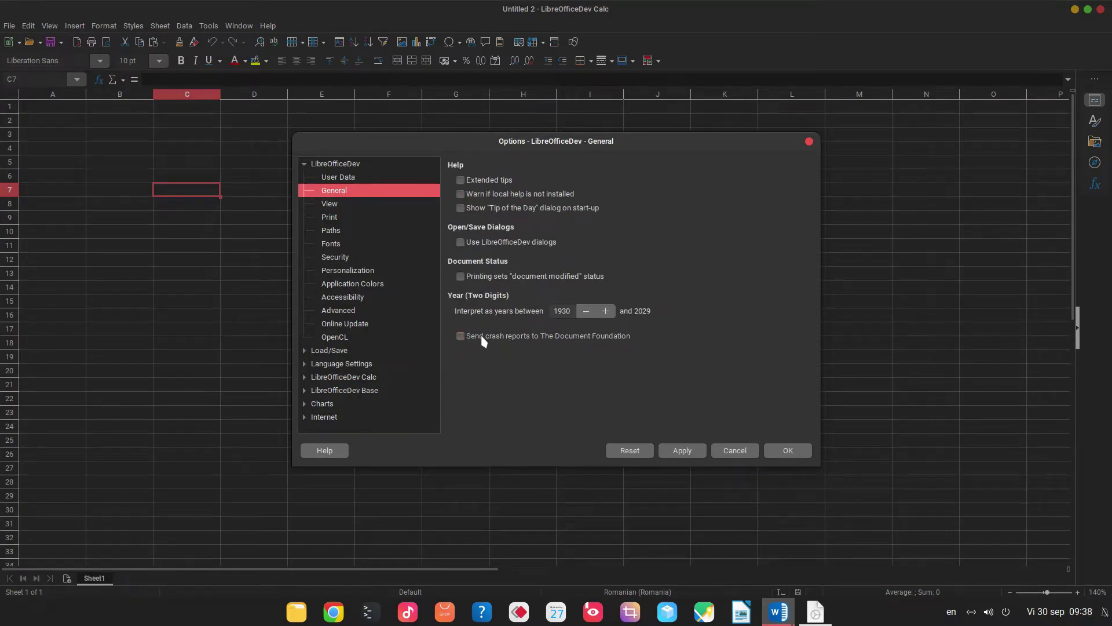
Step: Turn off automatic update checks under Online Update
{"action": "left_click", "coordinate": [352, 204]}
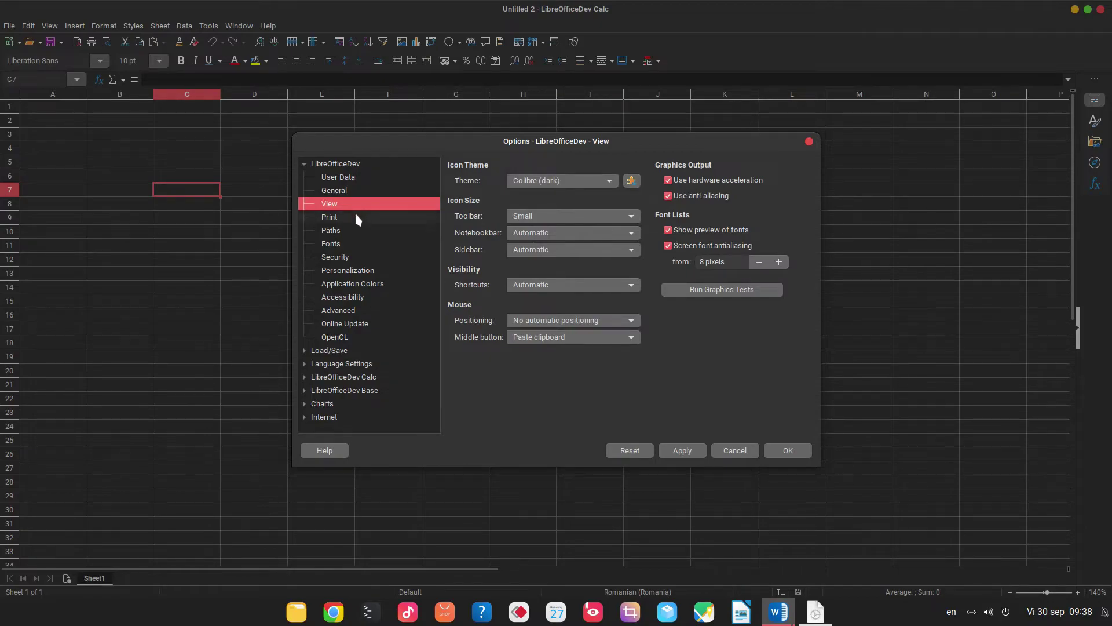
{"action": "left_click", "coordinate": [358, 220]}
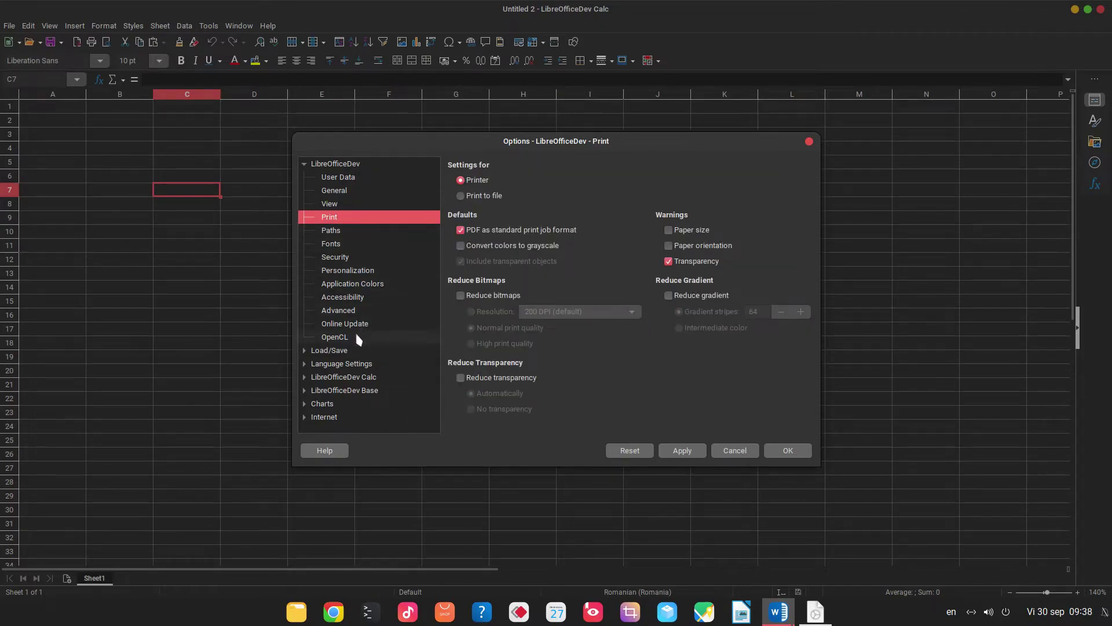
{"action": "left_click", "coordinate": [361, 312]}
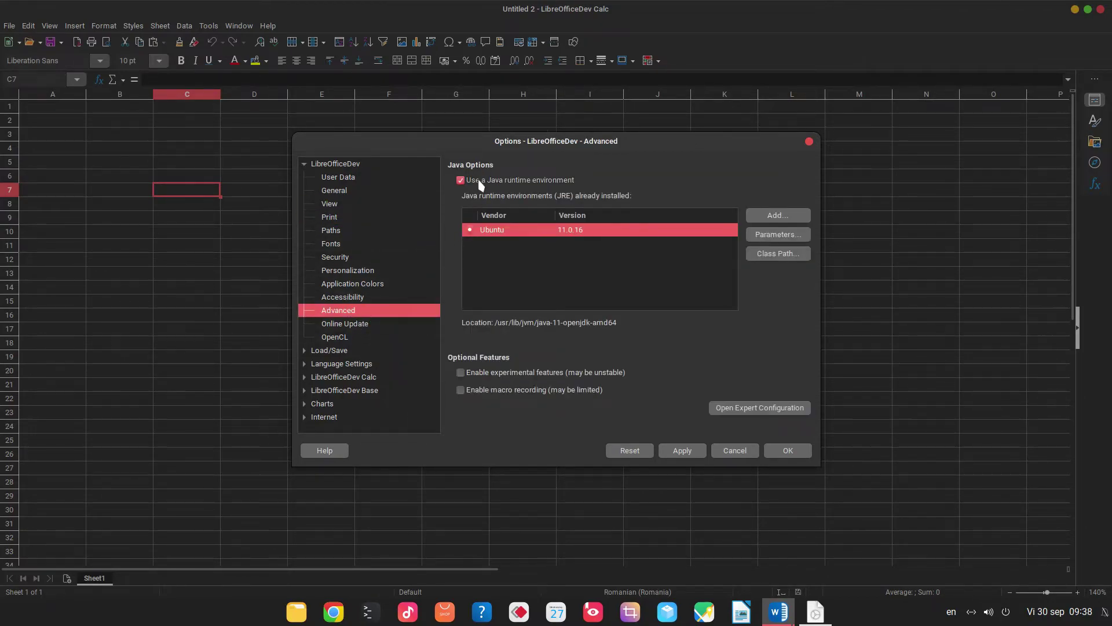
{"action": "left_click", "coordinate": [366, 325]}
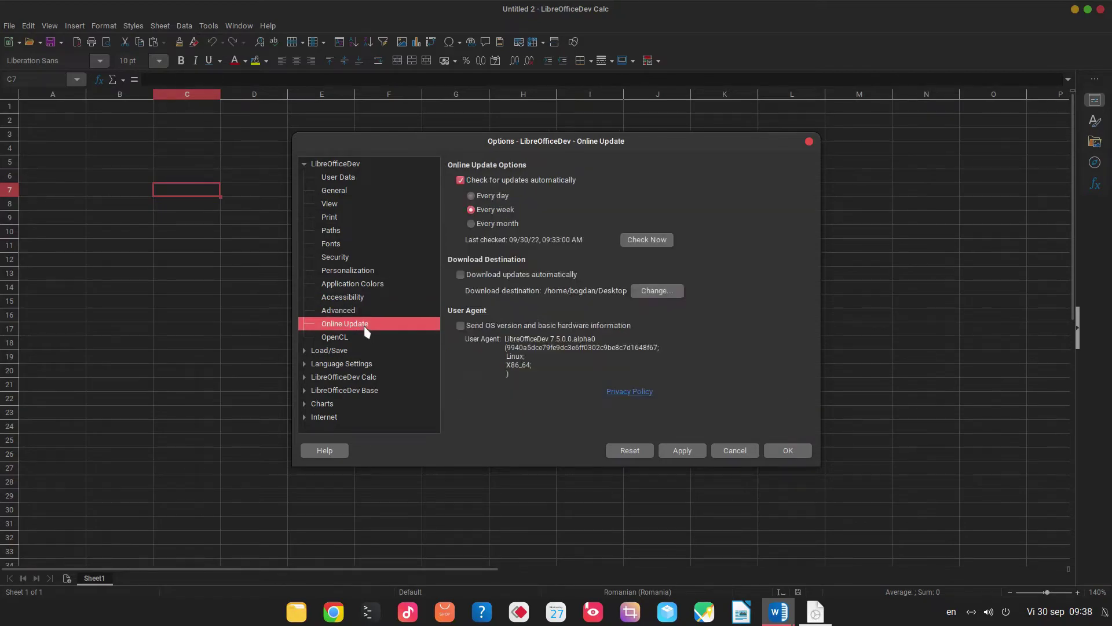
{"action": "left_click", "coordinate": [492, 182]}
Step: Keep the proxy server at None under Internet > Proxy, confirm Options, and select cell H12
{"action": "left_click", "coordinate": [343, 391]}
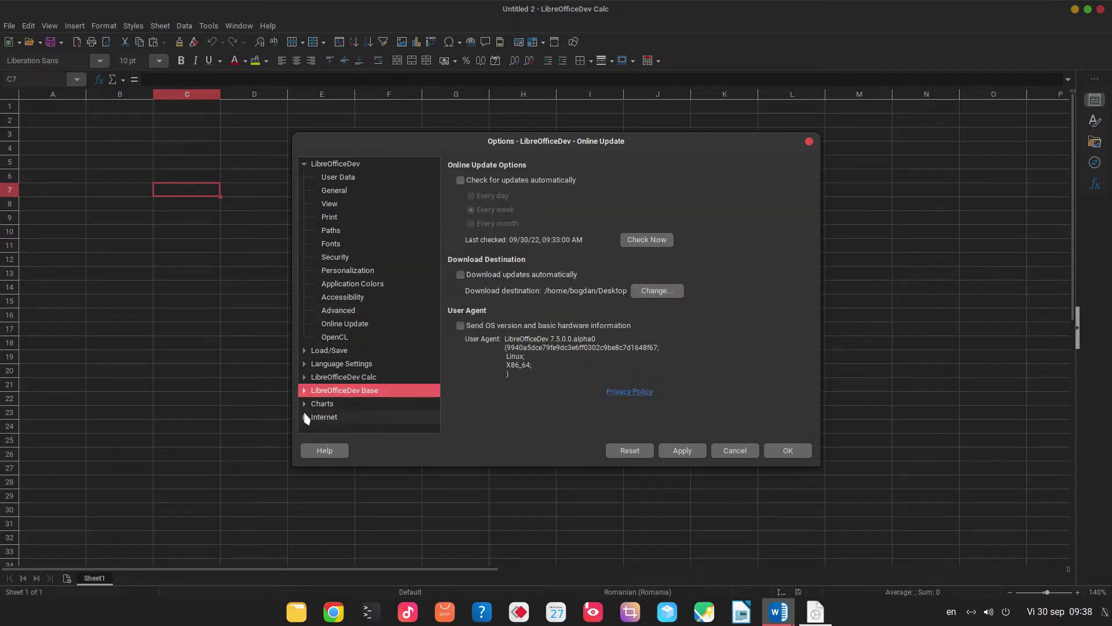
{"action": "left_click", "coordinate": [304, 416]}
{"action": "left_click", "coordinate": [331, 426]}
{"action": "left_click", "coordinate": [518, 181]}
{"action": "left_click", "coordinate": [531, 199]}
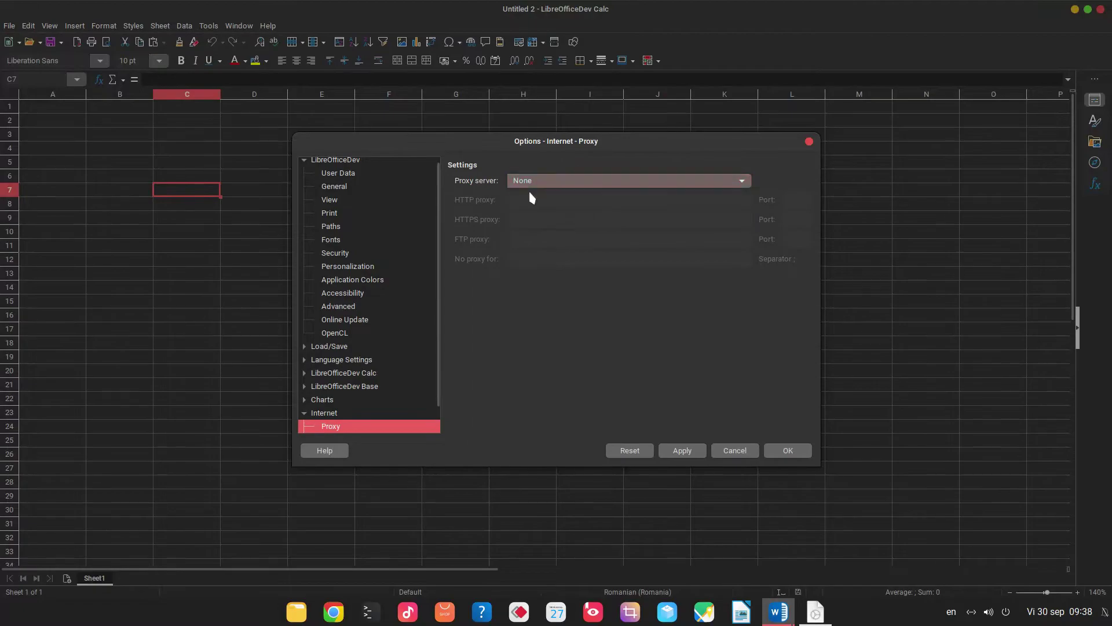
{"action": "left_click", "coordinate": [776, 451]}
{"action": "left_click", "coordinate": [519, 259]}
Step: Browse the cell styles list and the View menu's User Interface entry, then close the menus
{"action": "left_click", "coordinate": [193, 179]}
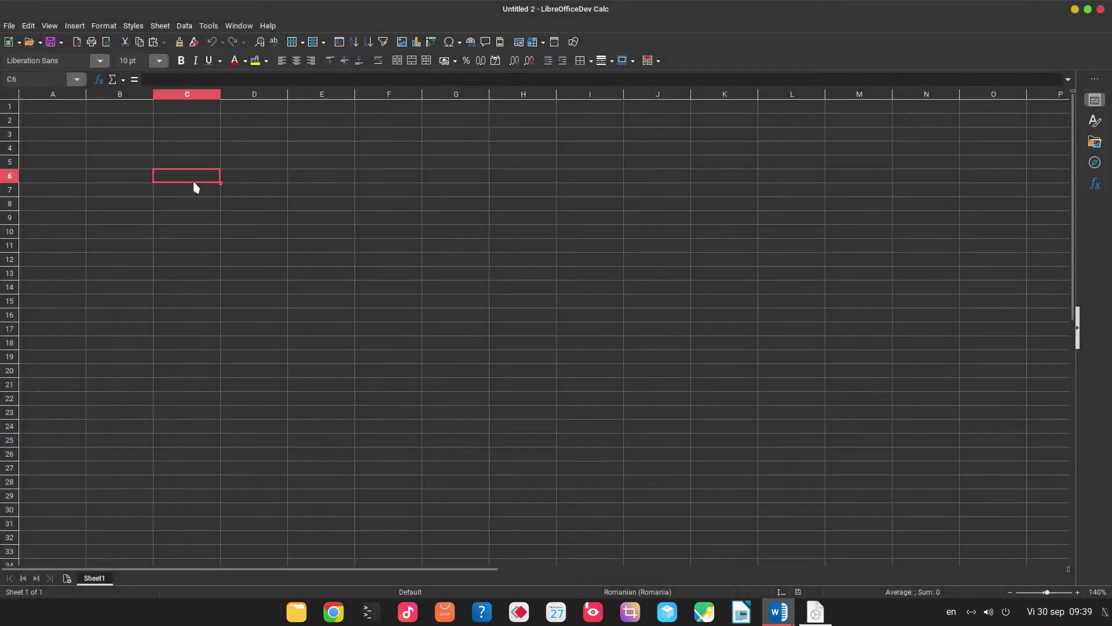
{"action": "scroll", "coordinate": [195, 167], "scroll_direction": "down", "scroll_amount": 1, "text": "ctrl"}
{"action": "left_click", "coordinate": [133, 25]}
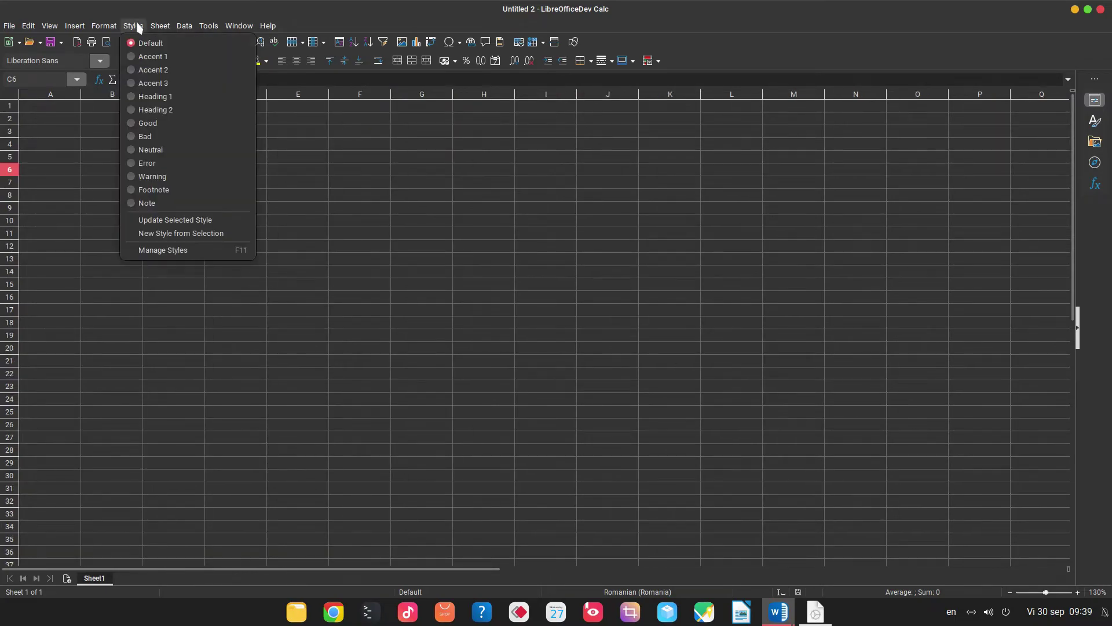
{"action": "mouse_move", "coordinate": [56, 27]}
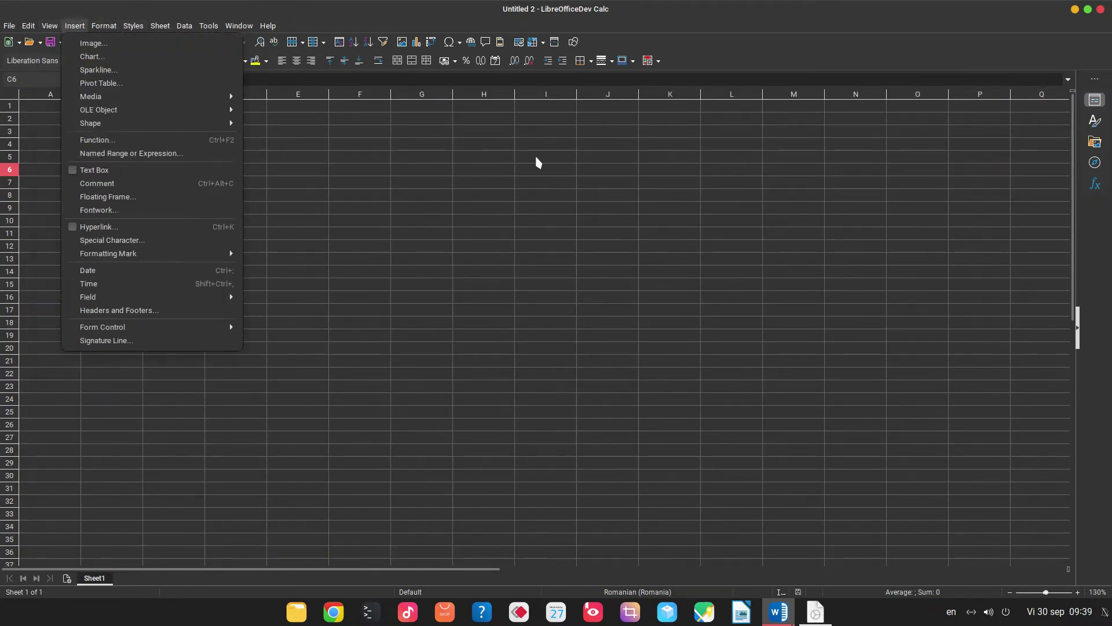
{"action": "left_click", "coordinate": [518, 154]}
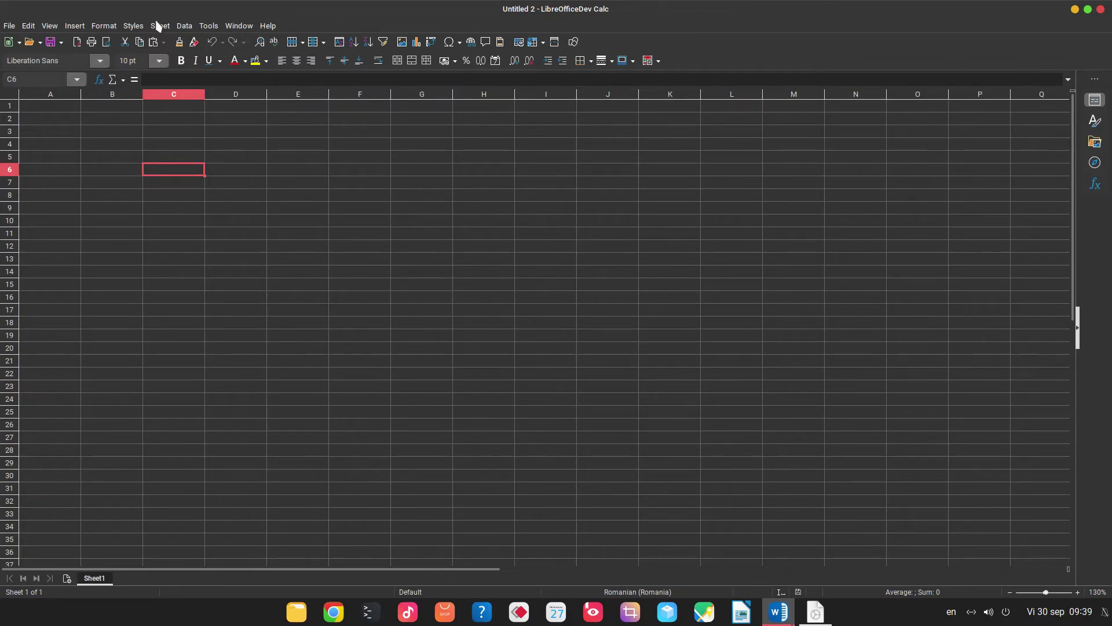
Step: Choose the Tabbed user interface in View > User Interface and apply it to all applications
{"action": "left_click", "coordinate": [57, 26]}
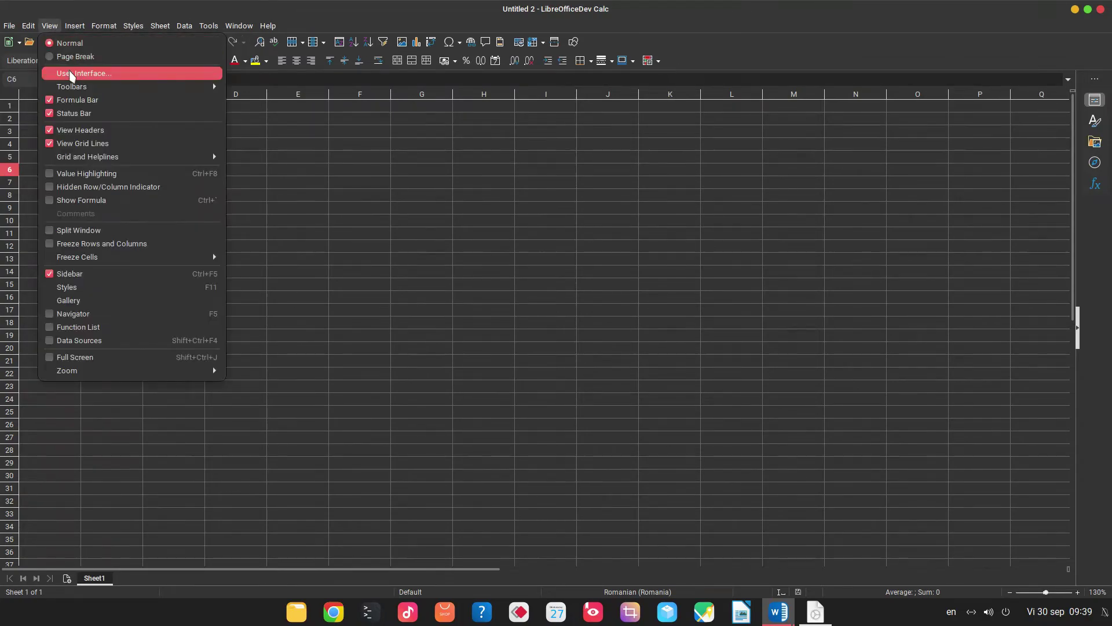
{"action": "left_click", "coordinate": [75, 74]}
{"action": "left_click", "coordinate": [425, 257]}
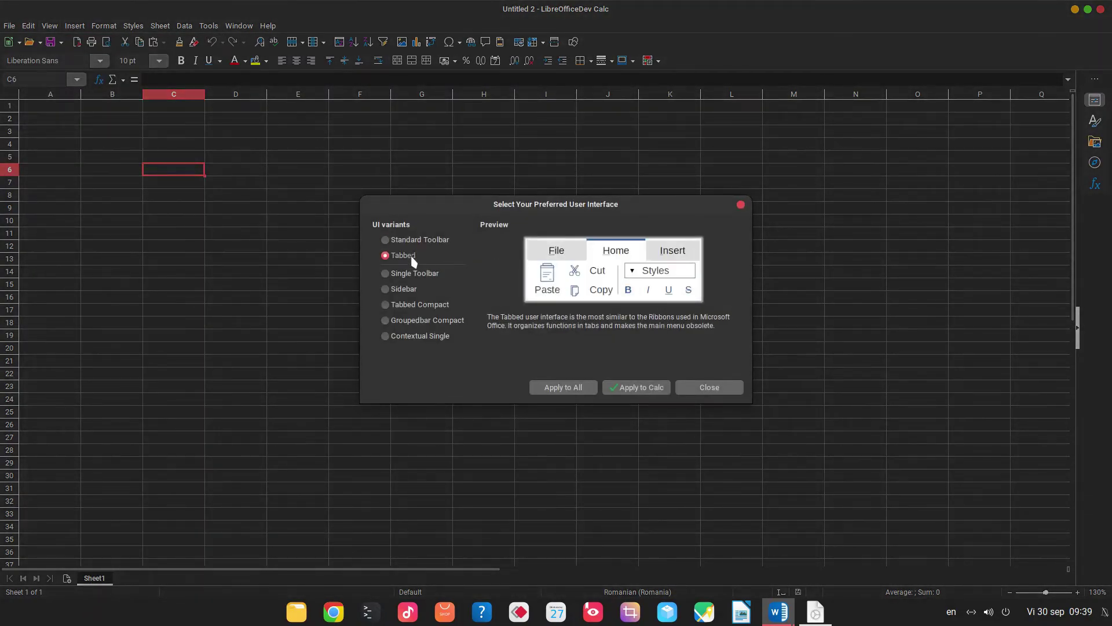
{"action": "left_click", "coordinate": [580, 388]}
{"action": "left_click", "coordinate": [695, 387]}
{"action": "left_click", "coordinate": [489, 236]}
Step: Look through the Insert, Layout, Data, View, Extension and File ribbon tabs, returning to Home
{"action": "left_click", "coordinate": [269, 32]}
{"action": "left_click", "coordinate": [302, 32]}
{"action": "left_click", "coordinate": [371, 28]}
{"action": "left_click", "coordinate": [487, 30]}
{"action": "left_click", "coordinate": [530, 32]}
{"action": "left_click", "coordinate": [145, 29]}
{"action": "left_click", "coordinate": [221, 174]}
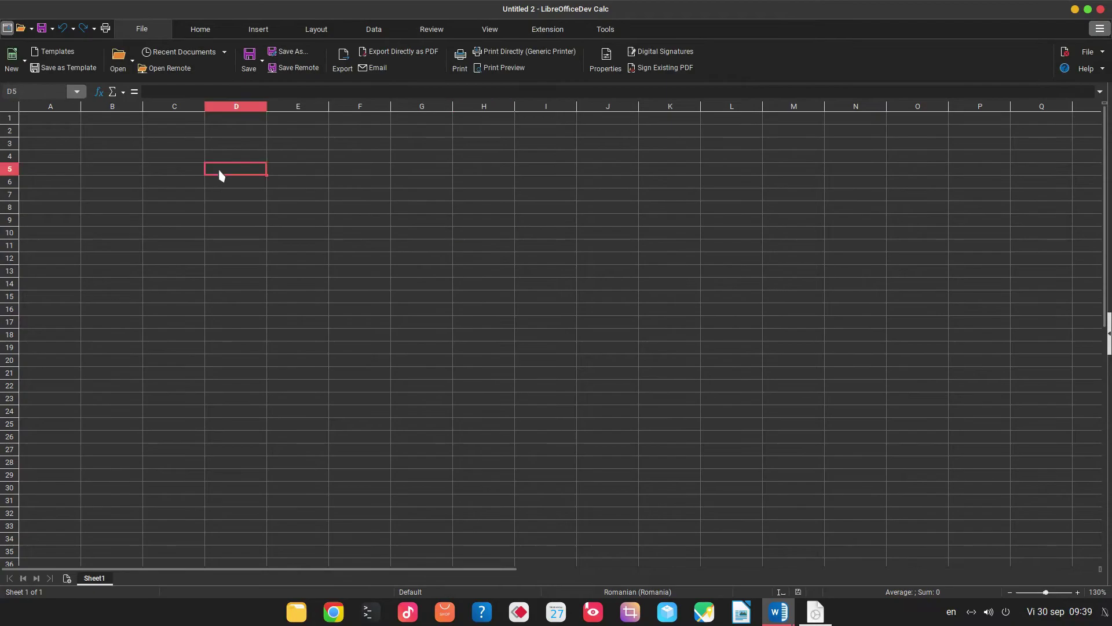
{"action": "left_click", "coordinate": [324, 223]}
{"action": "left_click", "coordinate": [200, 29]}
{"action": "left_click", "coordinate": [236, 146]}
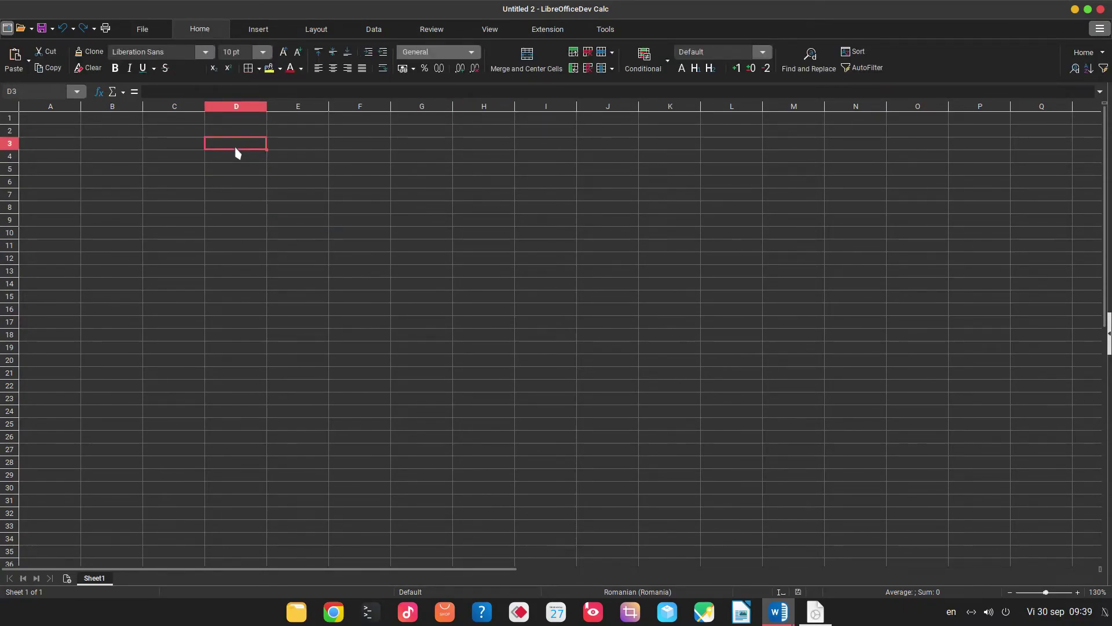
Step: Enable the Find toolbar from the main menu's Toolbars submenu
{"action": "left_click", "coordinate": [1100, 30]}
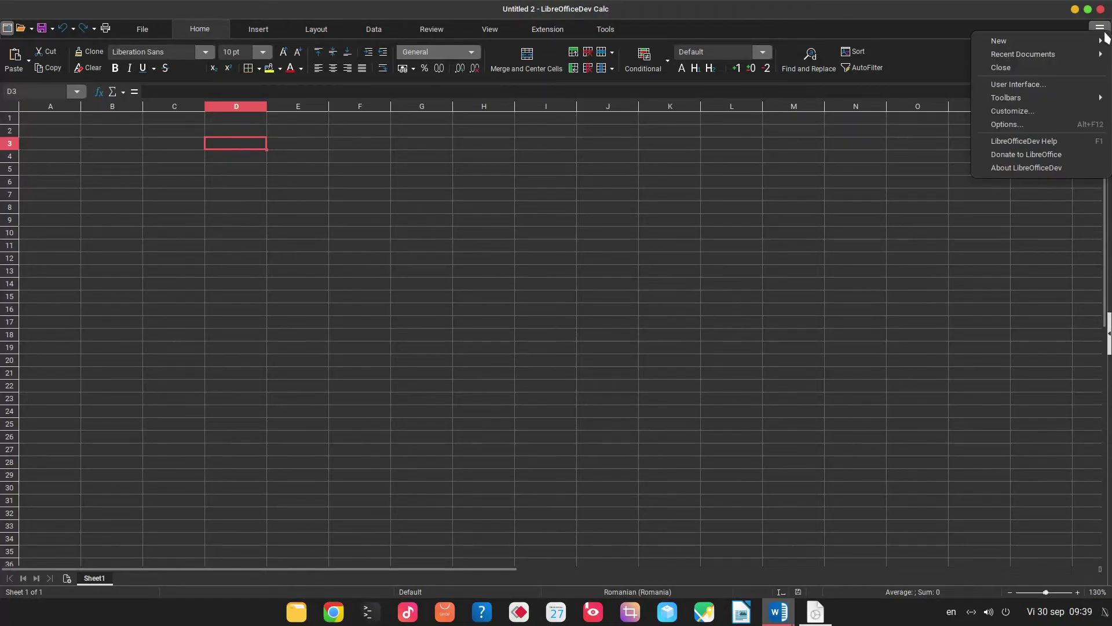
{"action": "mouse_move", "coordinate": [1069, 100]}
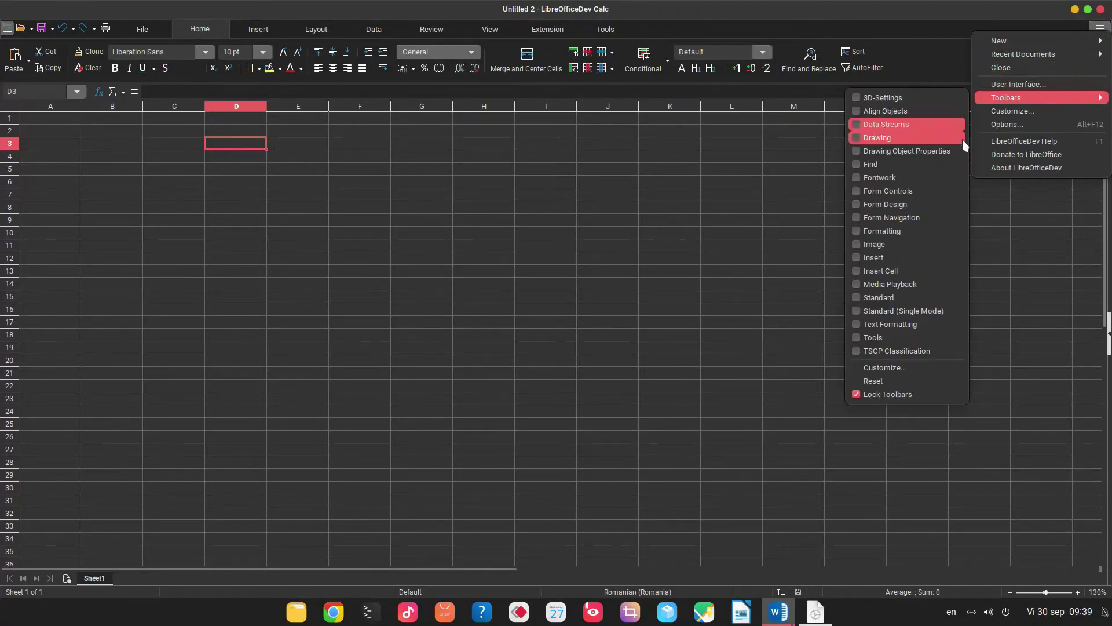
{"action": "left_click", "coordinate": [891, 166]}
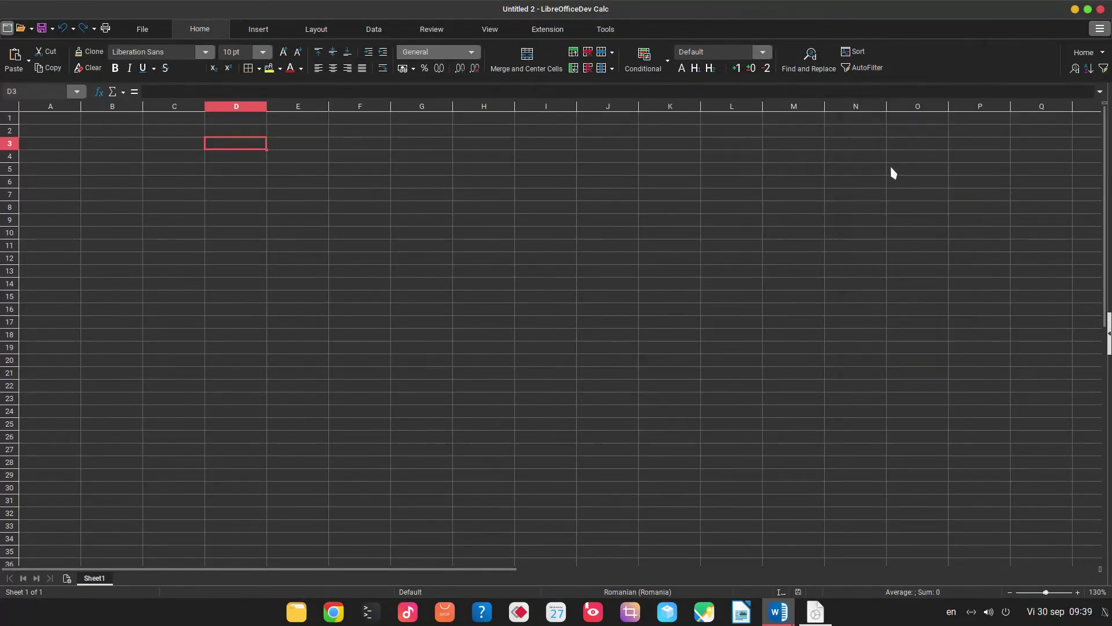
Step: Enter 123 in E12 and search the sheet for 23 in the Find toolbar
{"action": "left_click", "coordinate": [61, 575]}
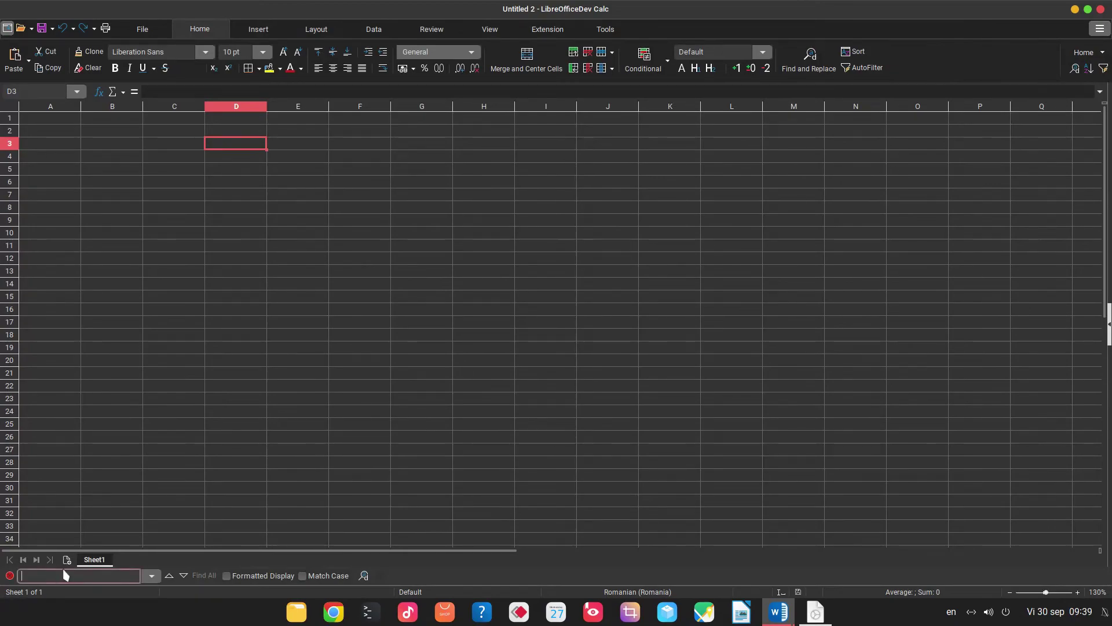
{"action": "left_click", "coordinate": [300, 263]}
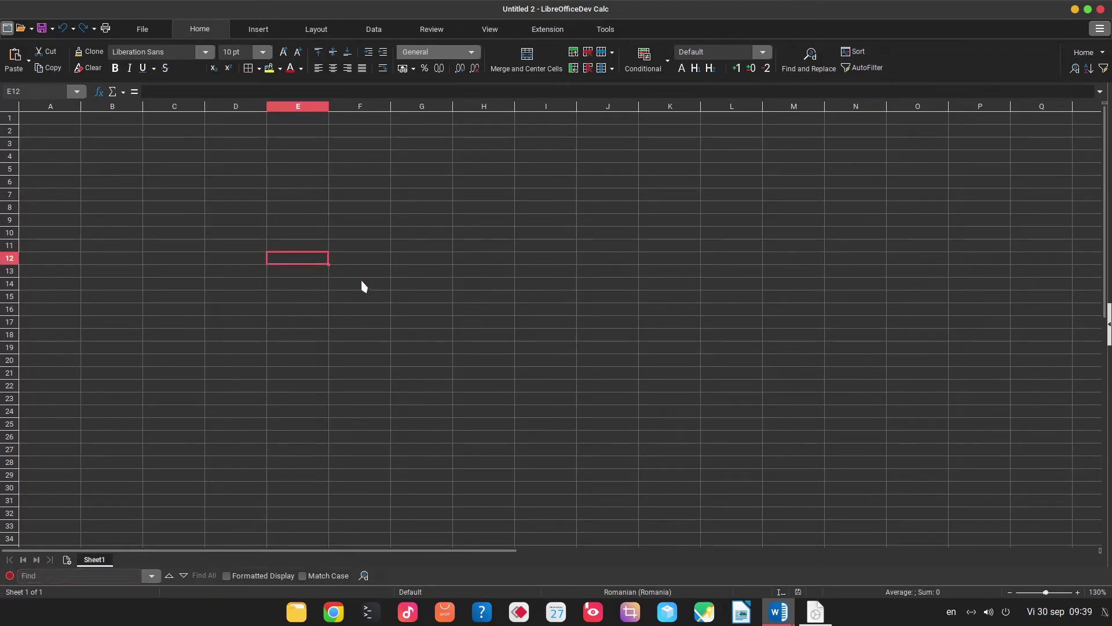
{"action": "type", "text": "123"}
{"action": "key", "text": "Return"}
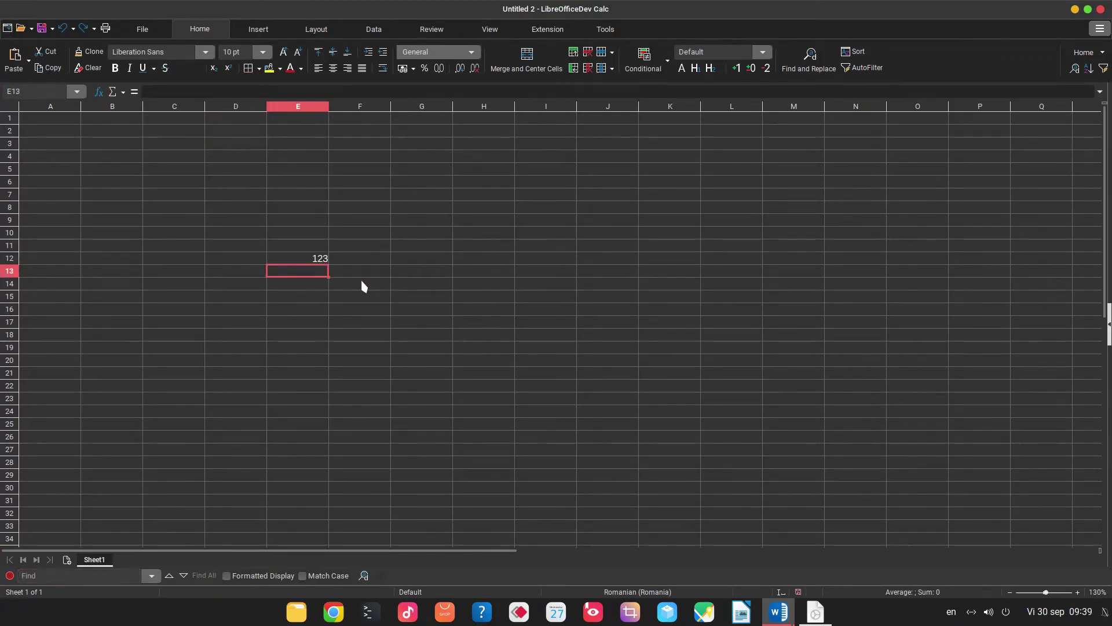
{"action": "left_click", "coordinate": [61, 574]}
{"action": "type", "text": "23"}
{"action": "key", "text": "Return"}
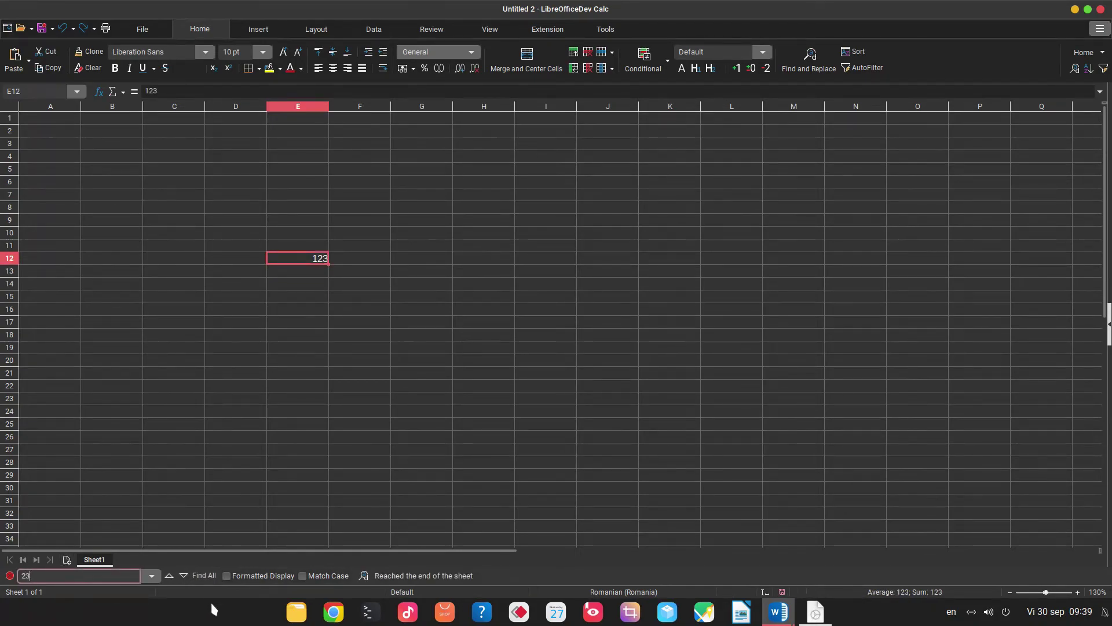
Step: Enter 1234 in cell F10
{"action": "left_click", "coordinate": [359, 233]}
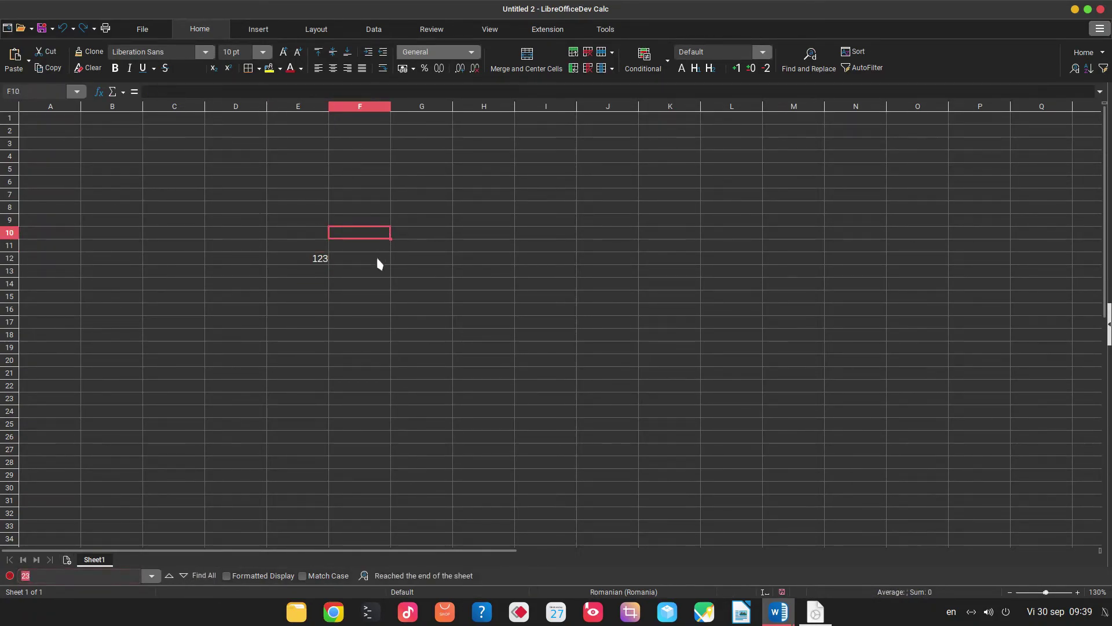
{"action": "type", "text": "1234"}
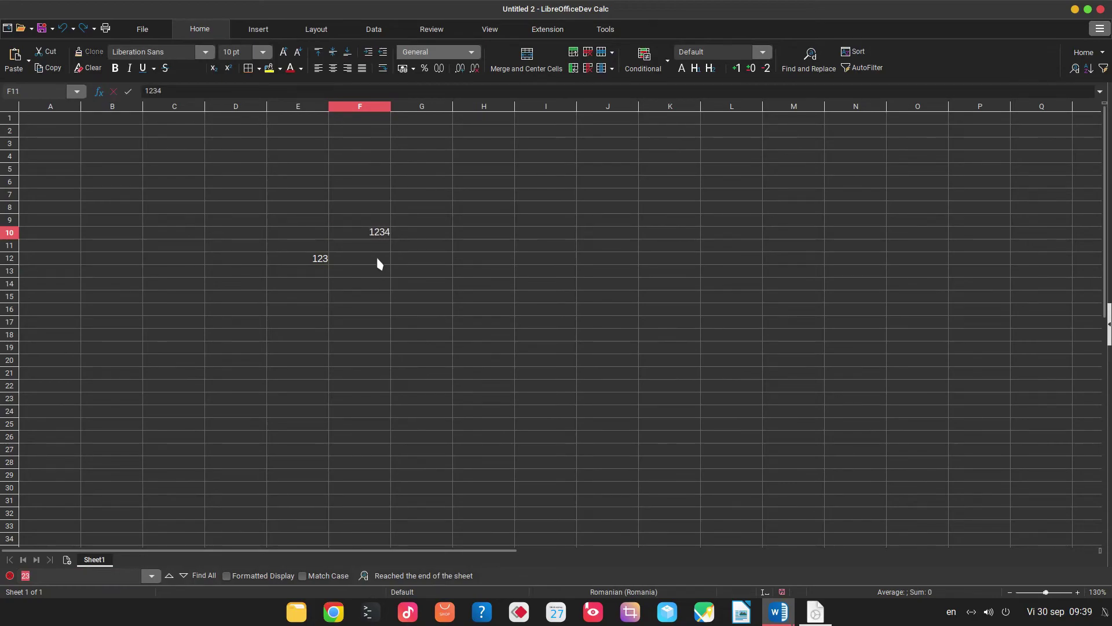
{"action": "key", "text": "Return"}
Step: Step through the 23 matches, then use Find All and check the $F$10 and $E$12 results
{"action": "left_click", "coordinate": [114, 572]}
{"action": "key", "text": "Return"}
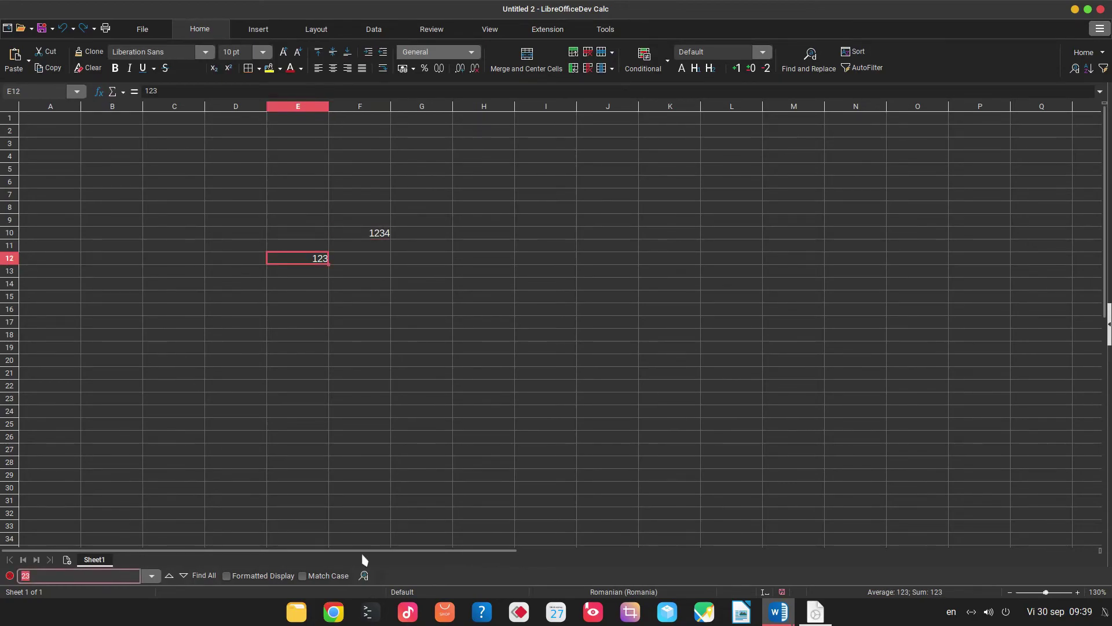
{"action": "key", "text": "Return"}
{"action": "key", "text": "Return"}
{"action": "left_click", "coordinate": [212, 577]}
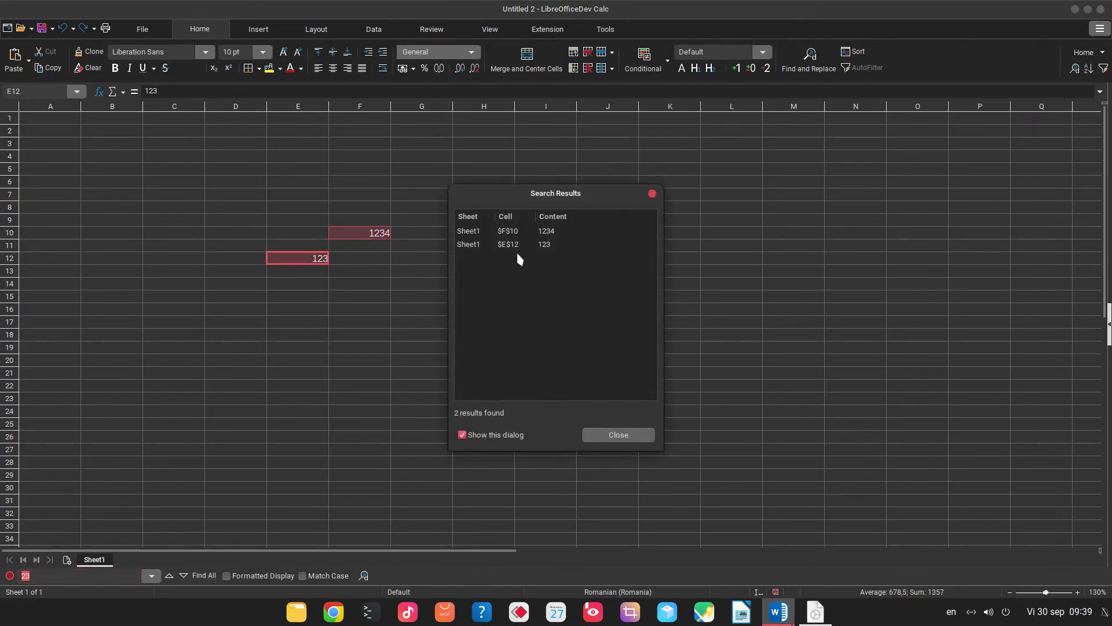
{"action": "left_click", "coordinate": [554, 233]}
{"action": "left_click", "coordinate": [554, 244]}
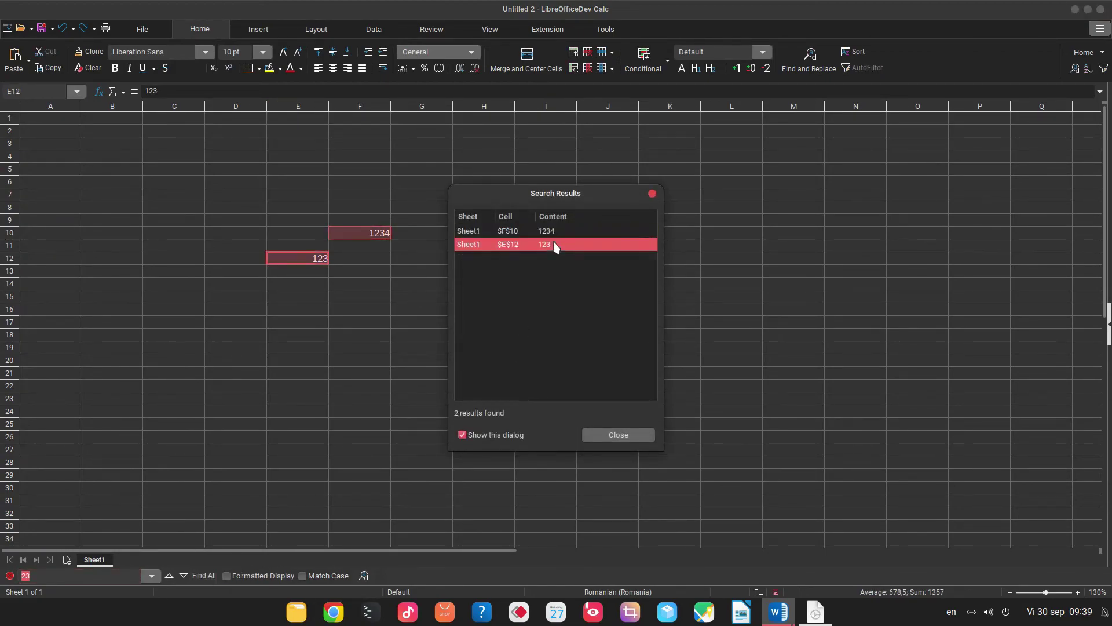
Step: Close the Search Results window
{"action": "left_click", "coordinate": [618, 434]}
{"action": "left_click", "coordinate": [557, 400]}
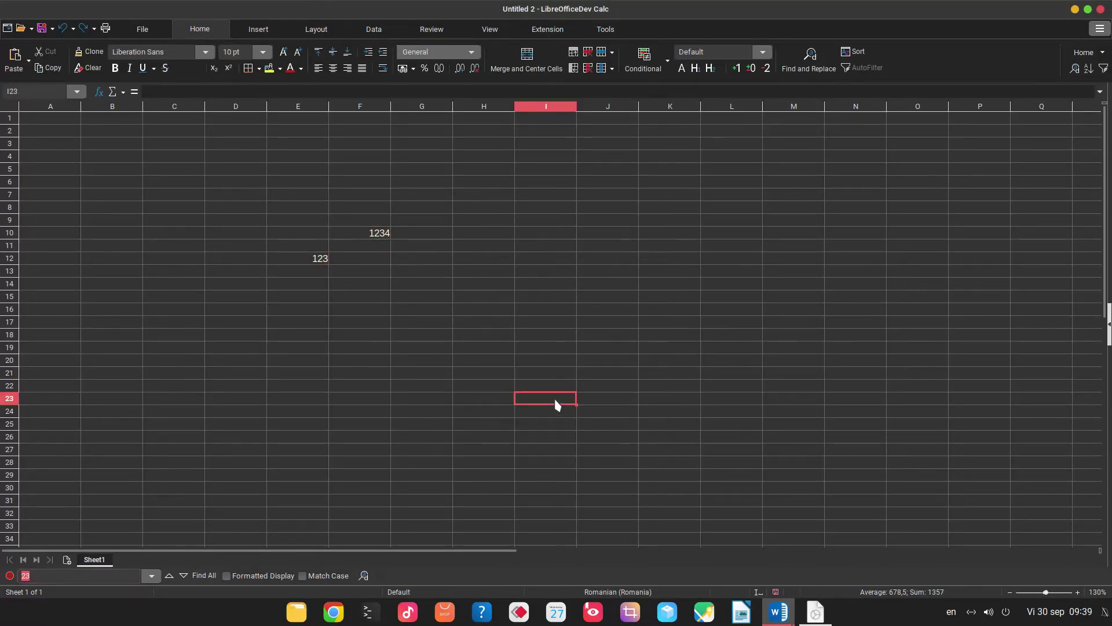
{"action": "left_click", "coordinate": [565, 278]}
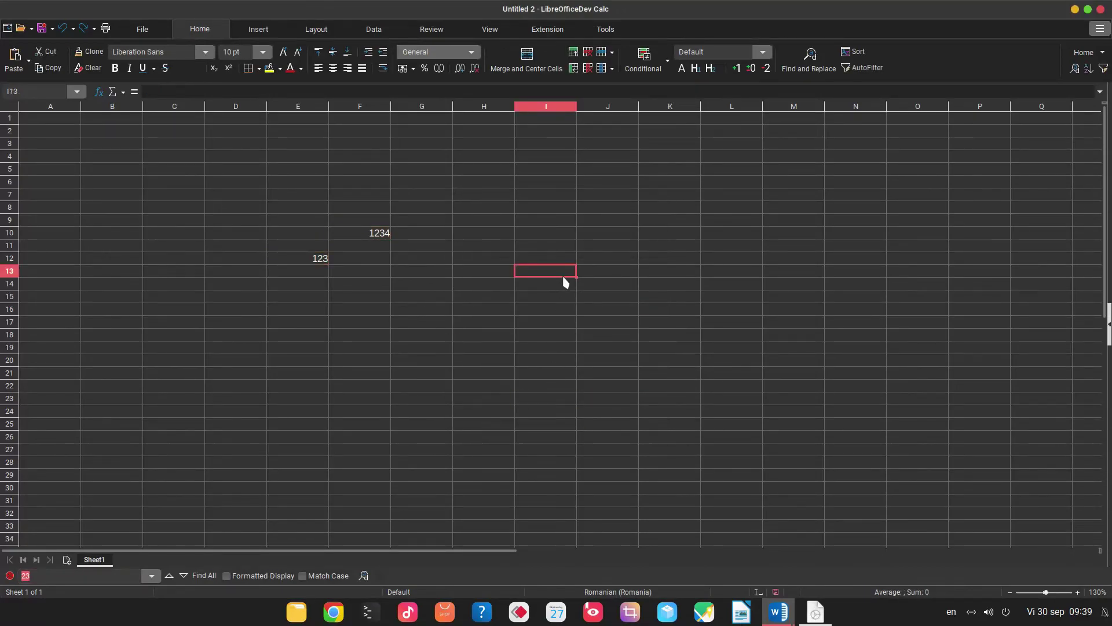
Step: Apply AutoFilter using the first line as header, then open and cancel E12's filter dropdown
{"action": "left_click", "coordinate": [1104, 69]}
{"action": "left_click", "coordinate": [640, 330]}
{"action": "left_click", "coordinate": [322, 258]}
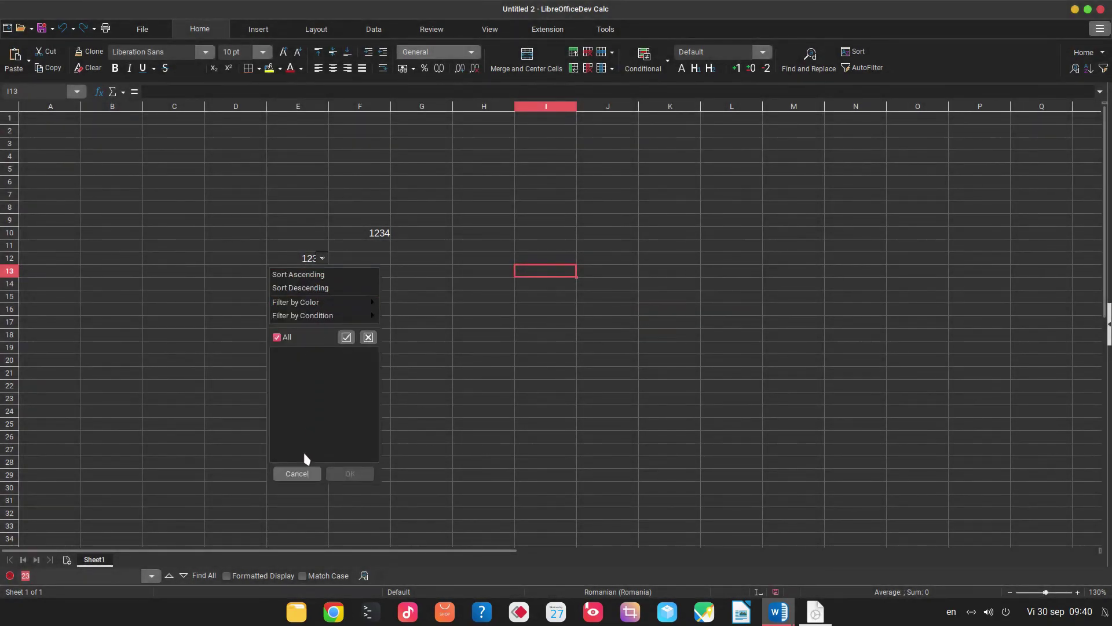
{"action": "left_click", "coordinate": [306, 473]}
{"action": "left_click", "coordinate": [484, 245]}
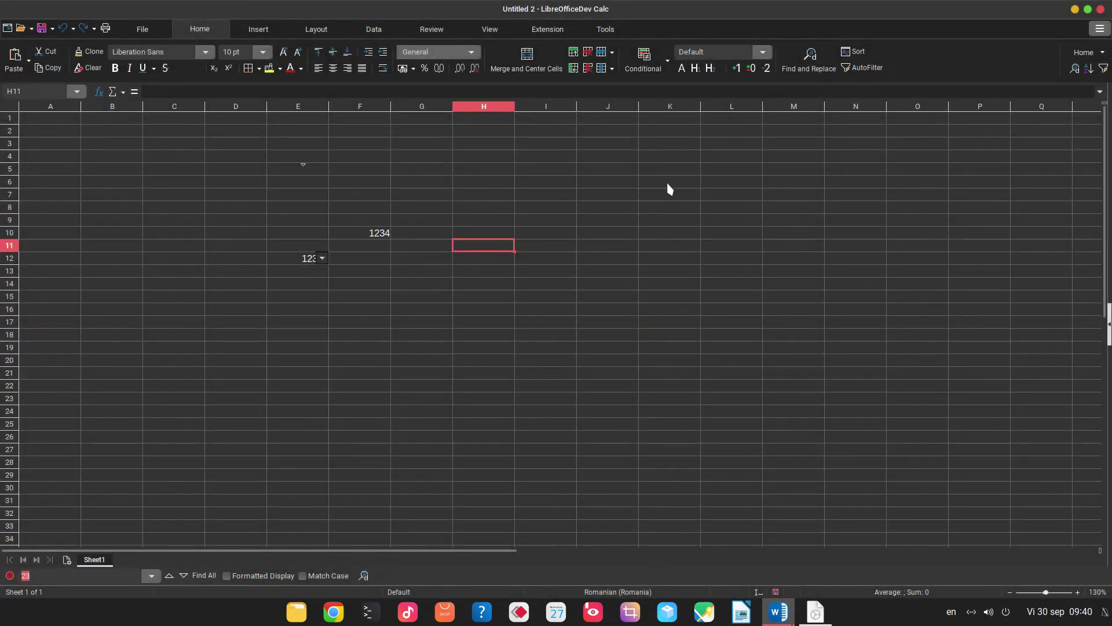
{"action": "left_click", "coordinate": [598, 197]}
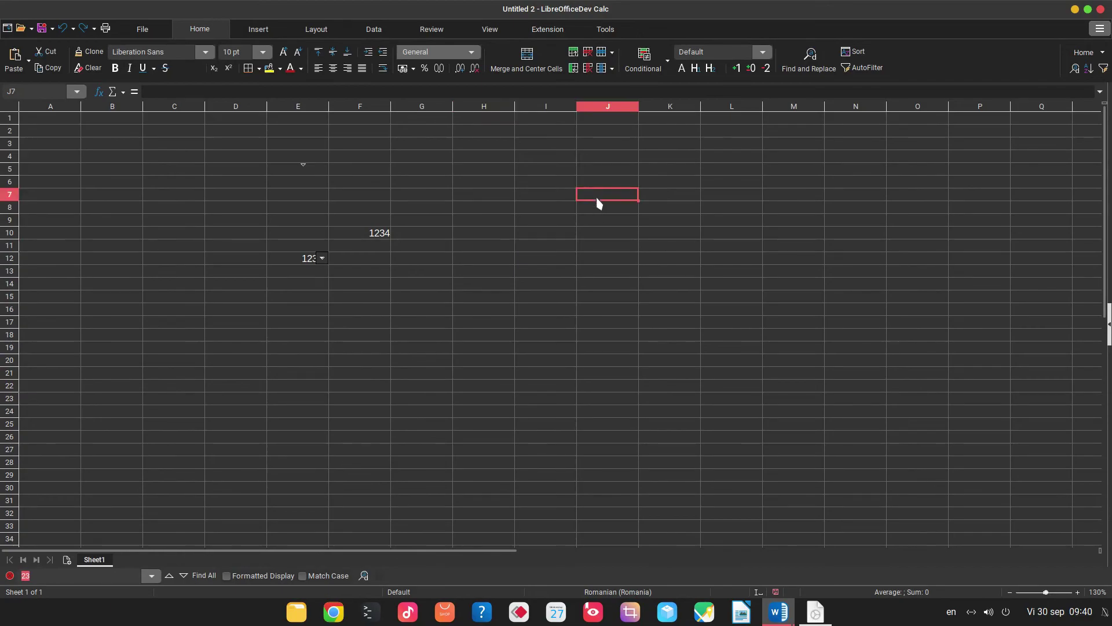
Step: View the About LibreOfficeDev dialog showing version 7.5.0.0.alpha0+, then close it
{"action": "left_click", "coordinate": [1099, 31]}
{"action": "mouse_move", "coordinate": [1084, 57]}
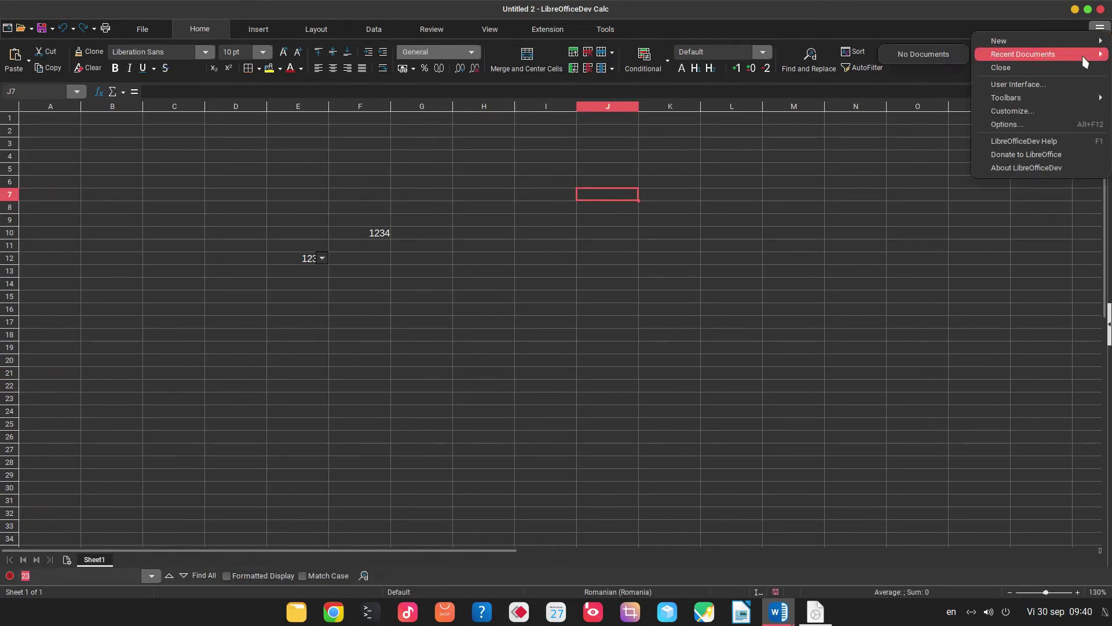
{"action": "left_click", "coordinate": [1067, 168]}
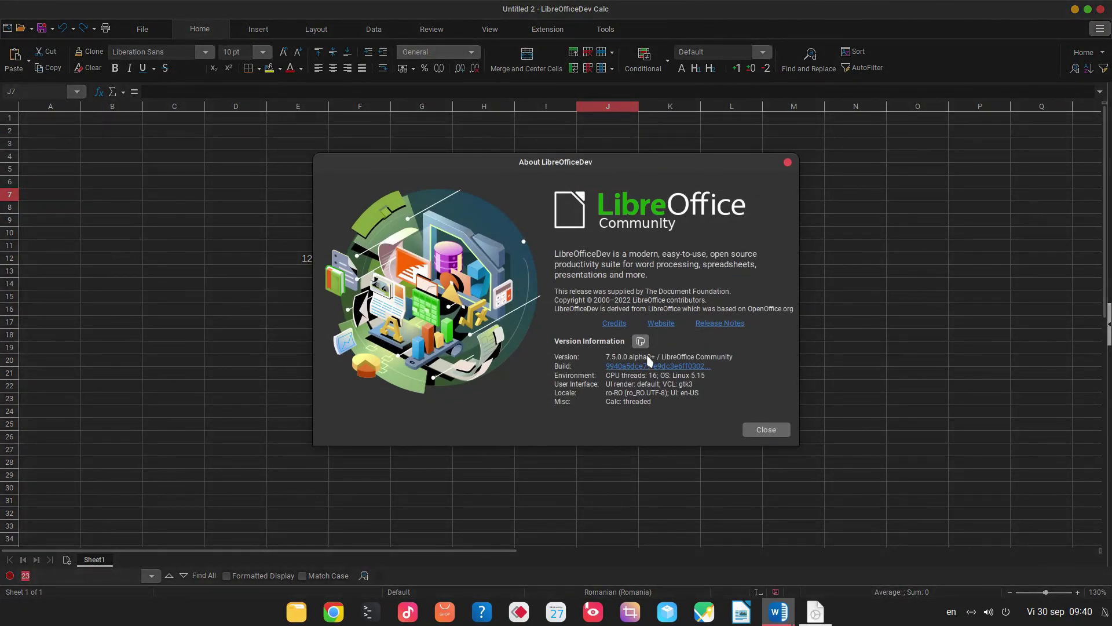
{"action": "left_click", "coordinate": [766, 429]}
{"action": "left_click", "coordinate": [608, 322]}
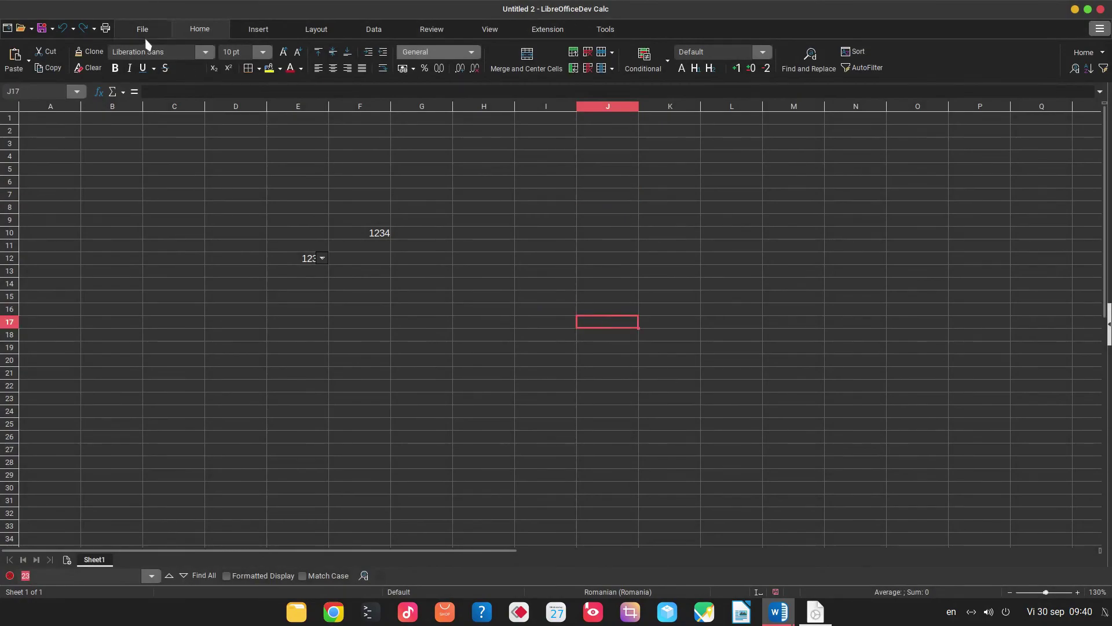
Step: Show the File ribbon tab's commands
{"action": "left_click", "coordinate": [143, 31]}
{"action": "left_click", "coordinate": [173, 165]}
{"action": "left_click", "coordinate": [389, 186]}
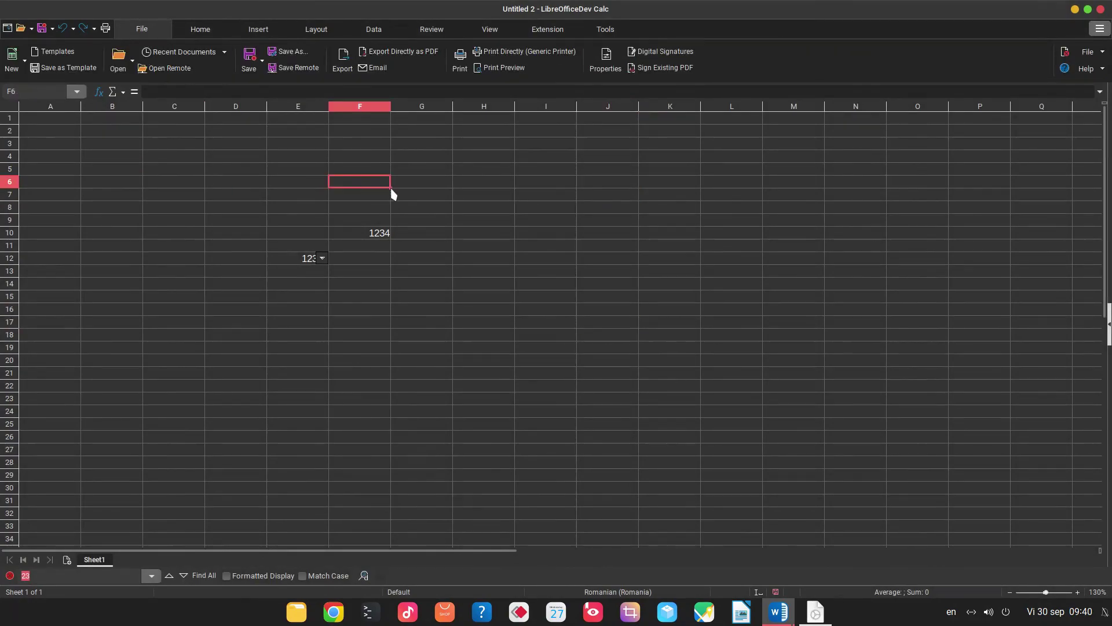
{"action": "left_click", "coordinate": [498, 198]}
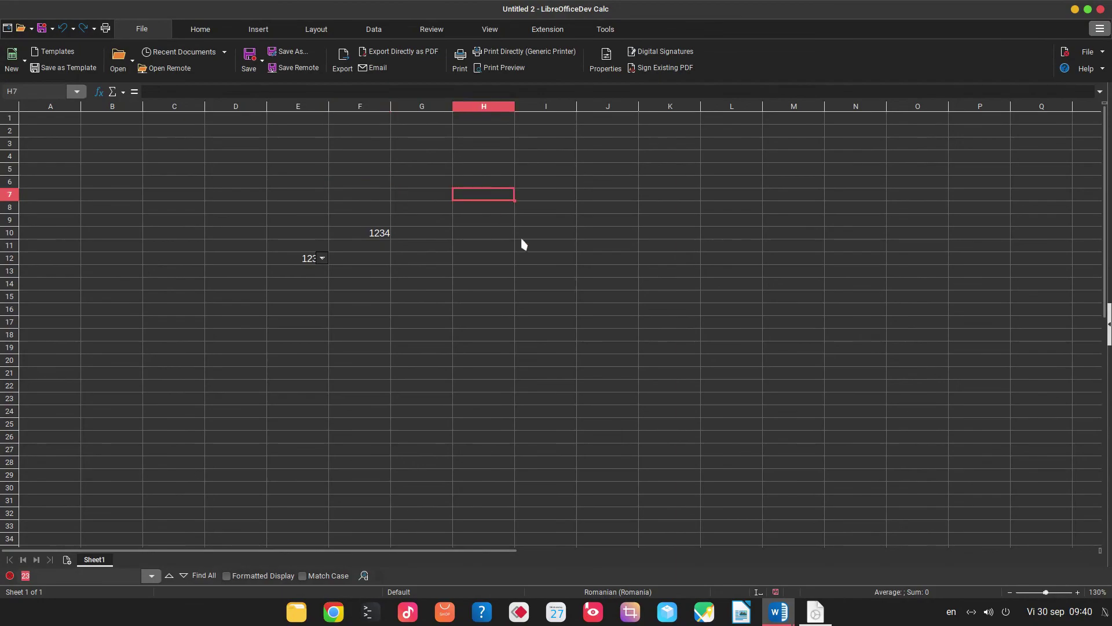